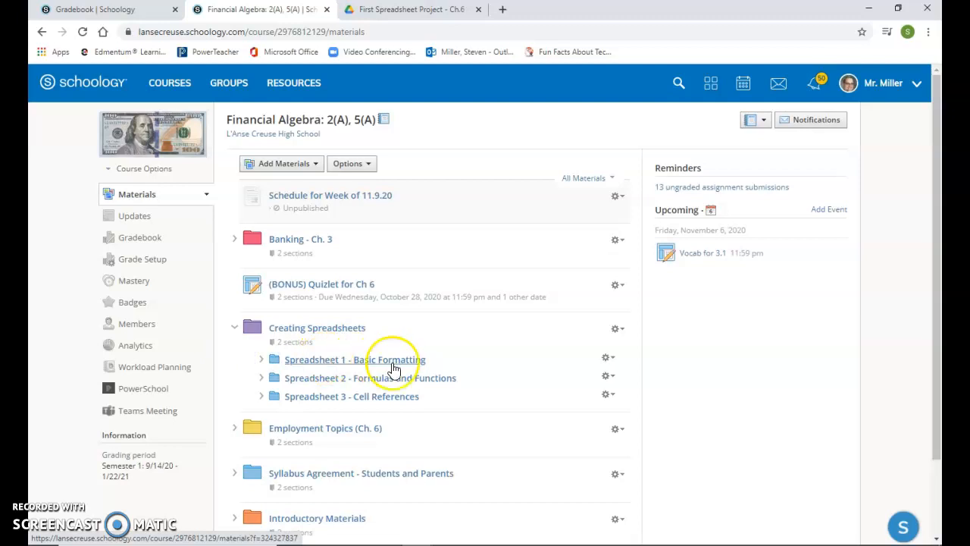
In the Spreadsheet 1 - Basic Formatting folder, open the "CREATE CELLS THAT LOOK EXACTLY LIKE THE FOLLOWING:" page and view the sample table
click(262, 361)
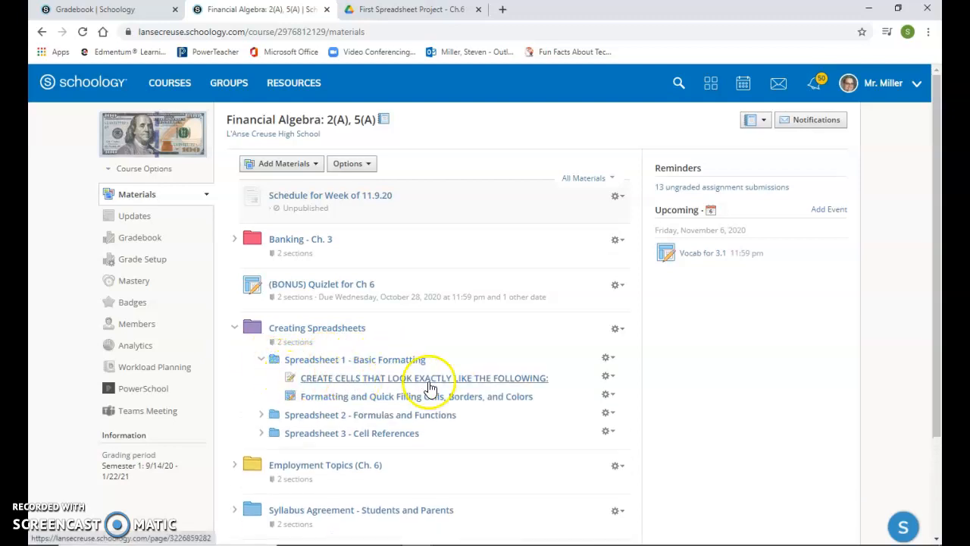
click(501, 383)
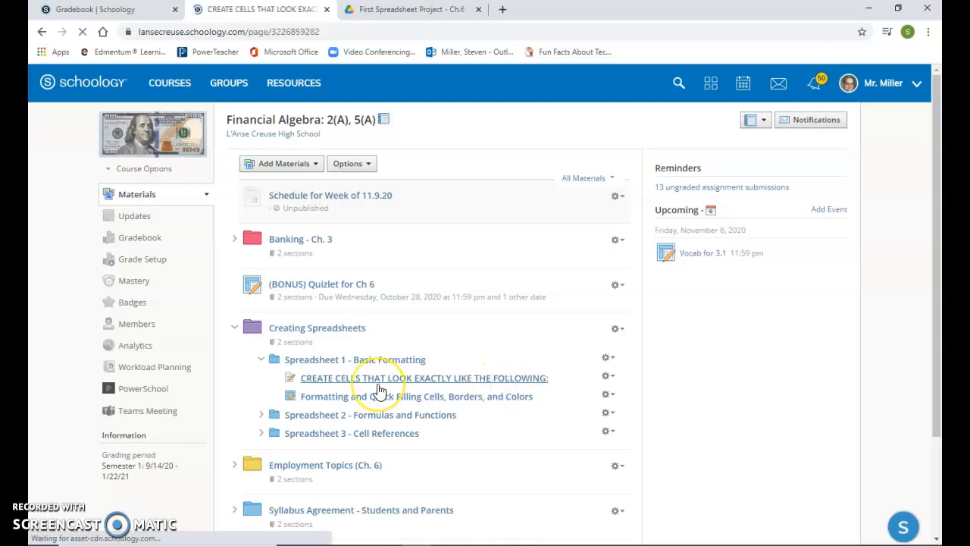
scroll(378, 385, down, 3)
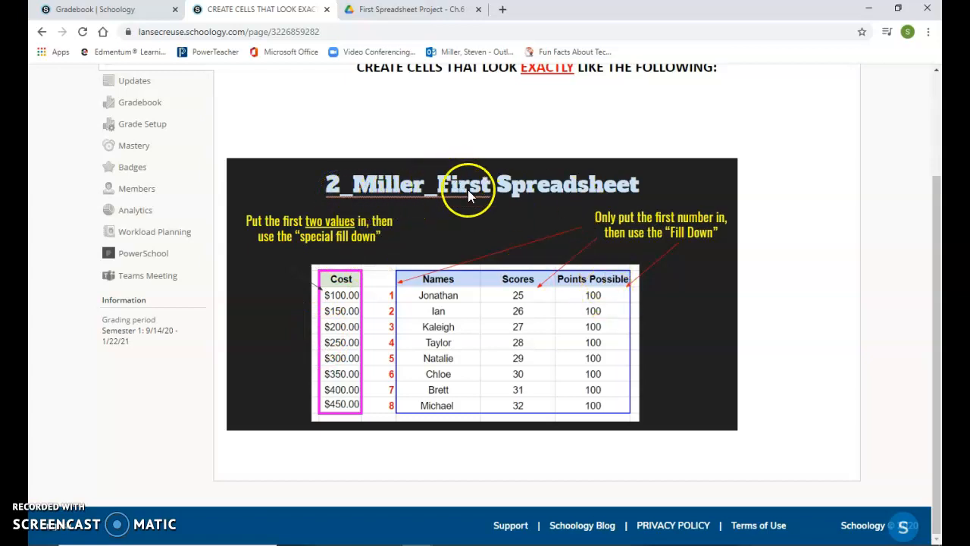
Switch to Google Drive and create a new Google Sheets spreadsheet in the First Spreadsheet Project - Ch.6 folder
click(409, 9)
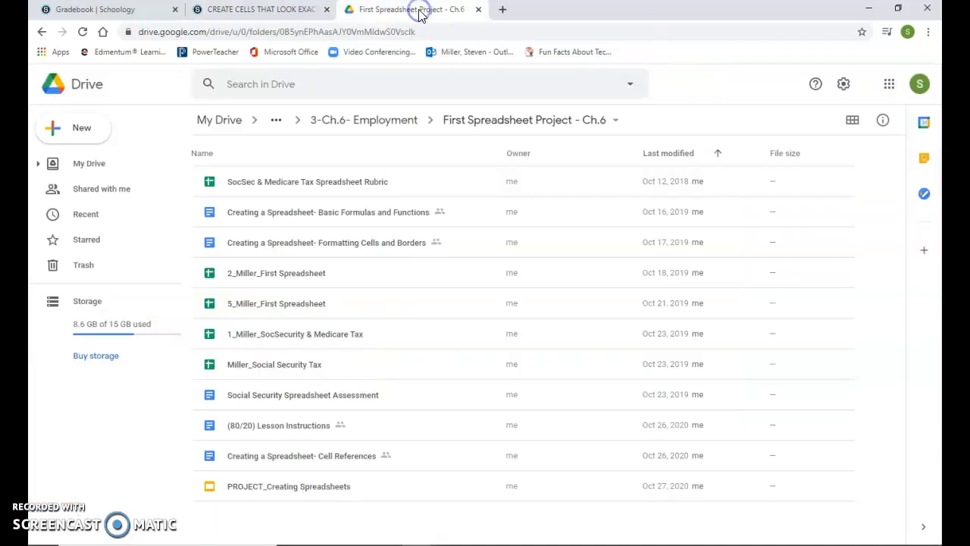
click(93, 144)
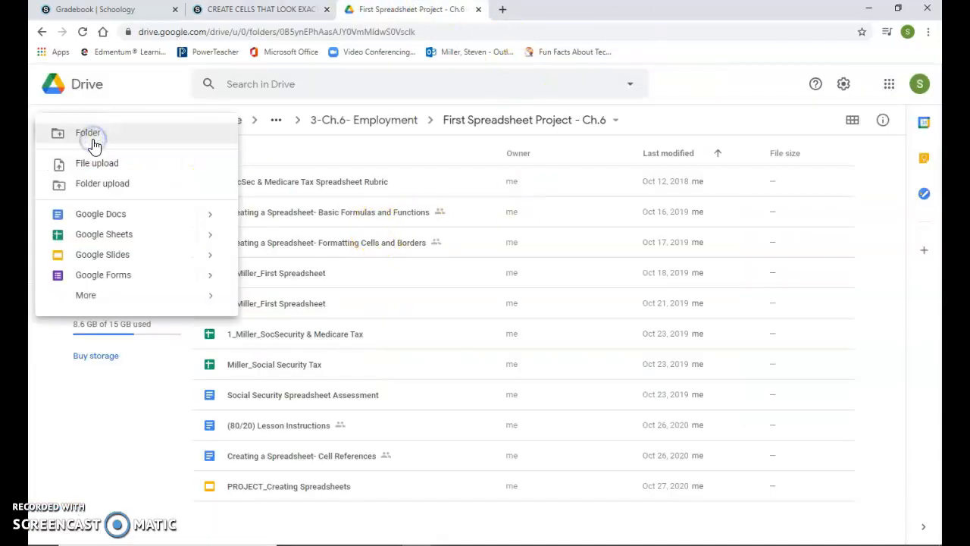
click(103, 234)
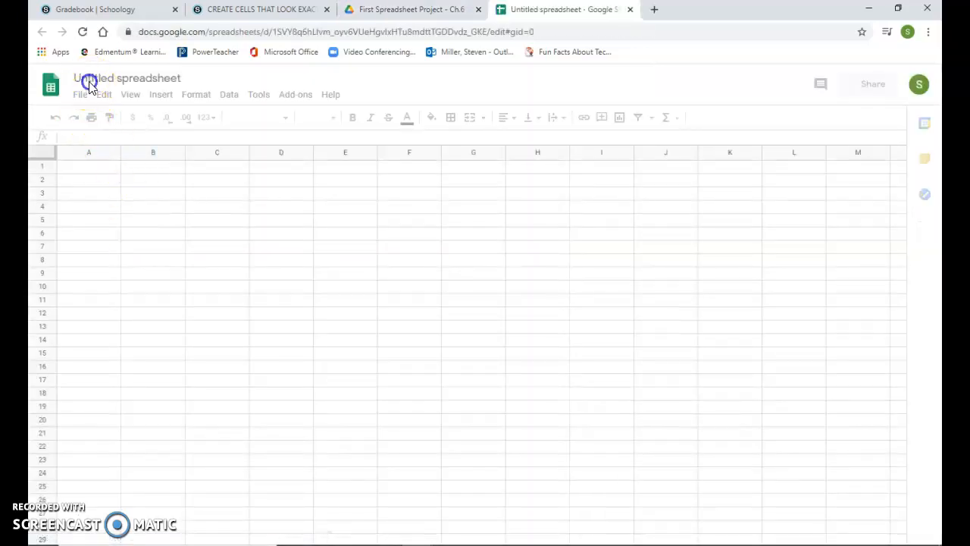
Rename the untitled spreadsheet with 2, the teacher's last name and First Spreadsheet, separated by underscores
click(90, 79)
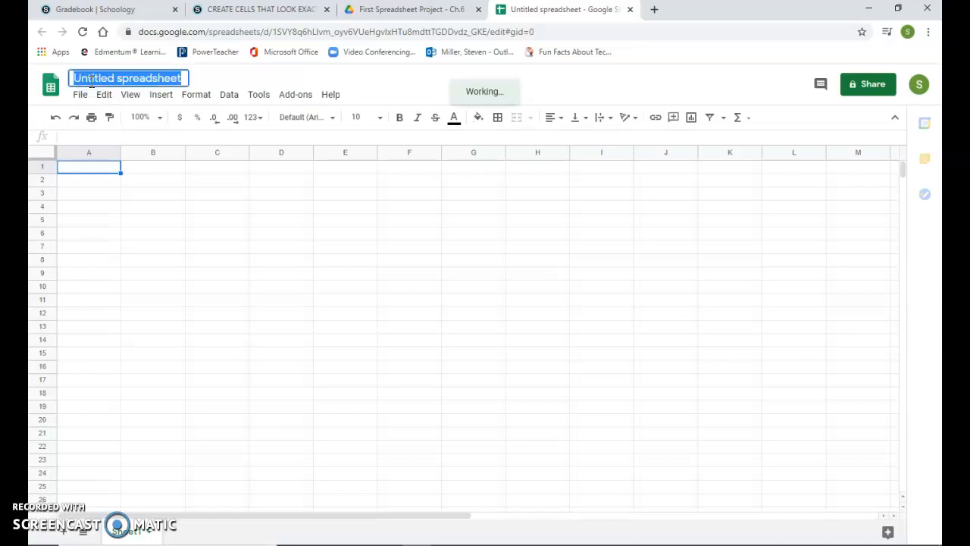
text(2_)
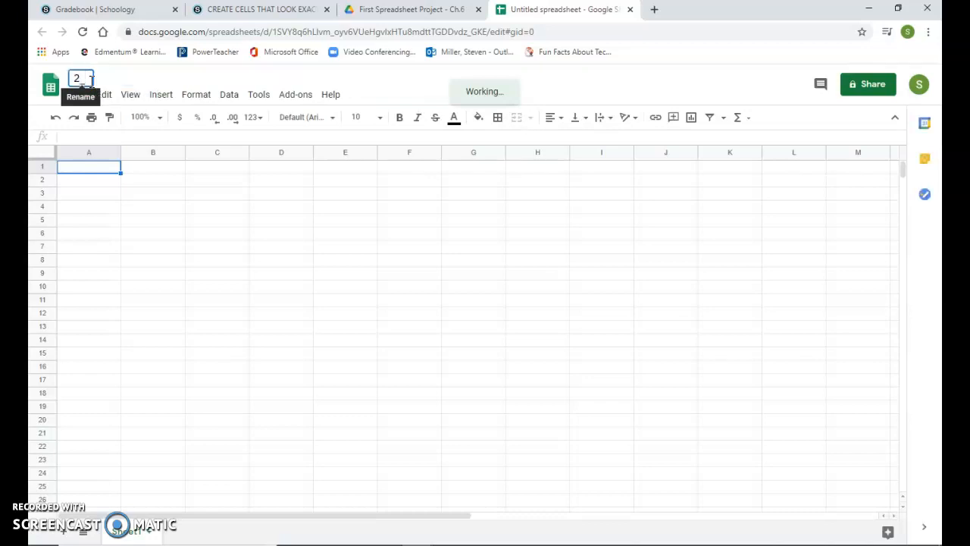
text(Miller_First Spread)
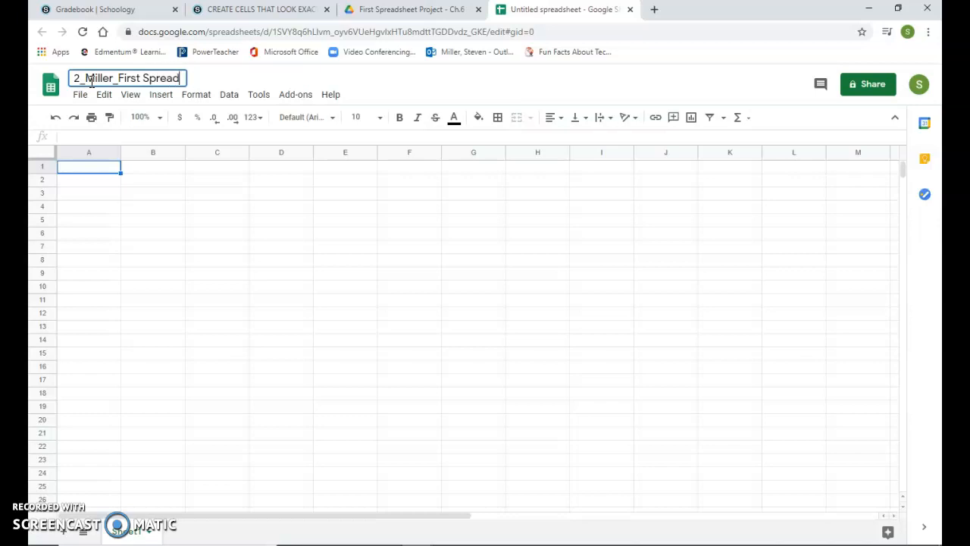
key(Return)
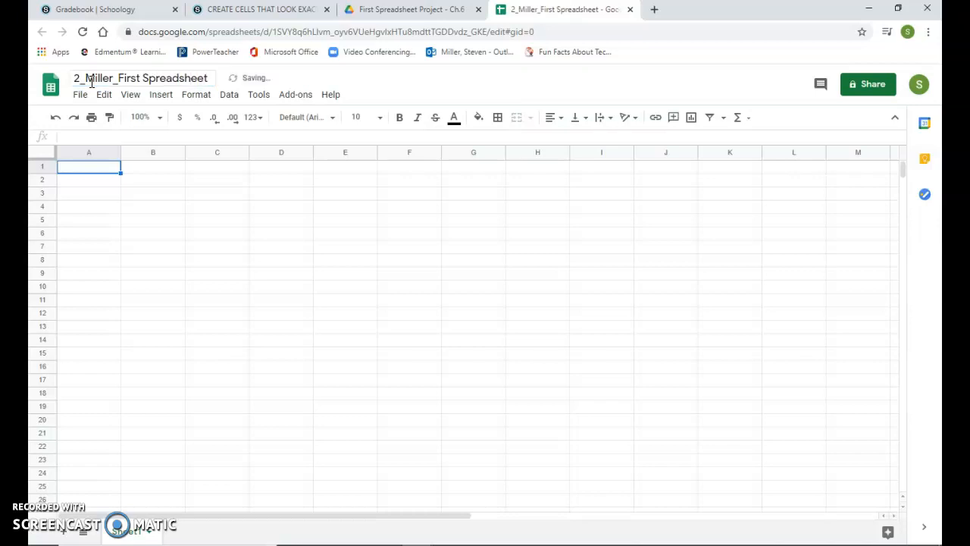
Following the sample table in Schoology, enter the headers Cost in A1, Names in C1, Scores in D1 and Points Possible in E1
click(255, 11)
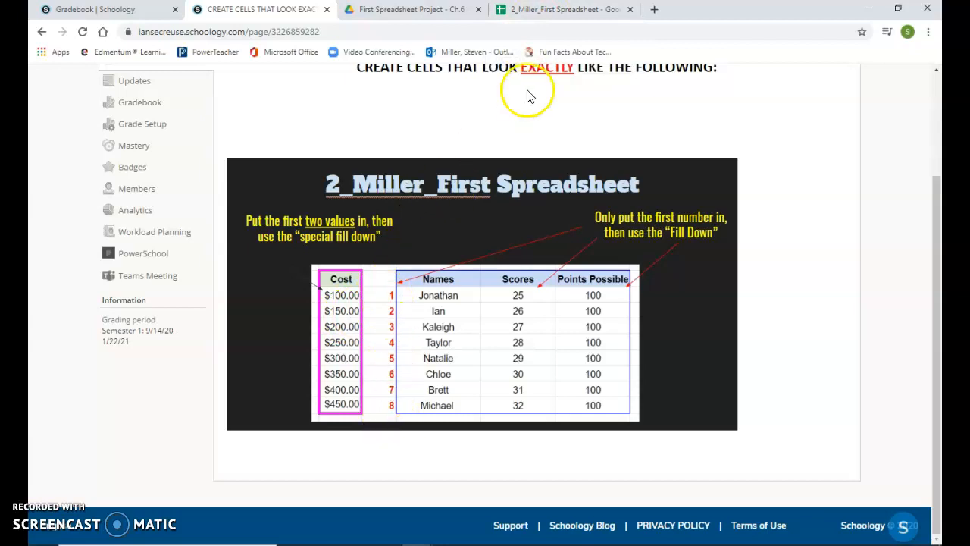
click(521, 9)
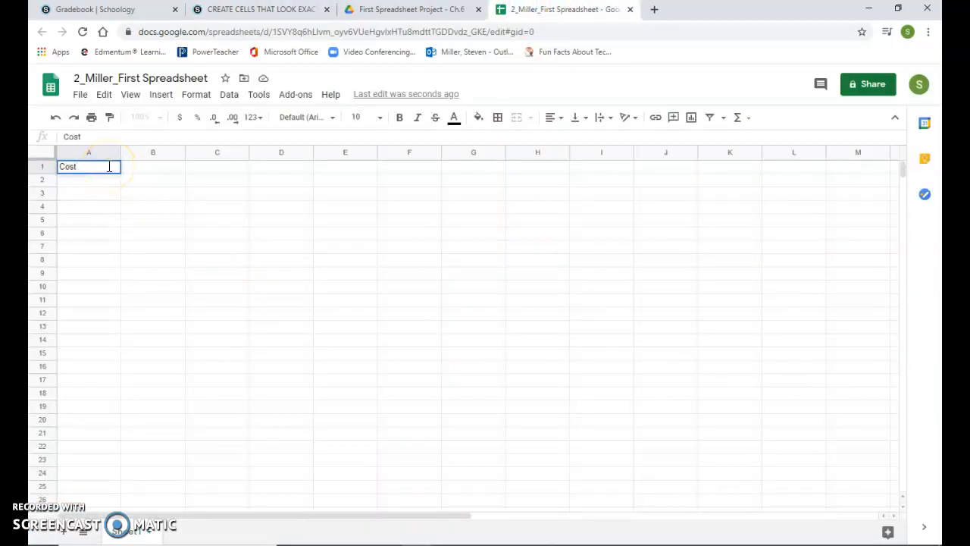
key(Tab)
click(238, 168)
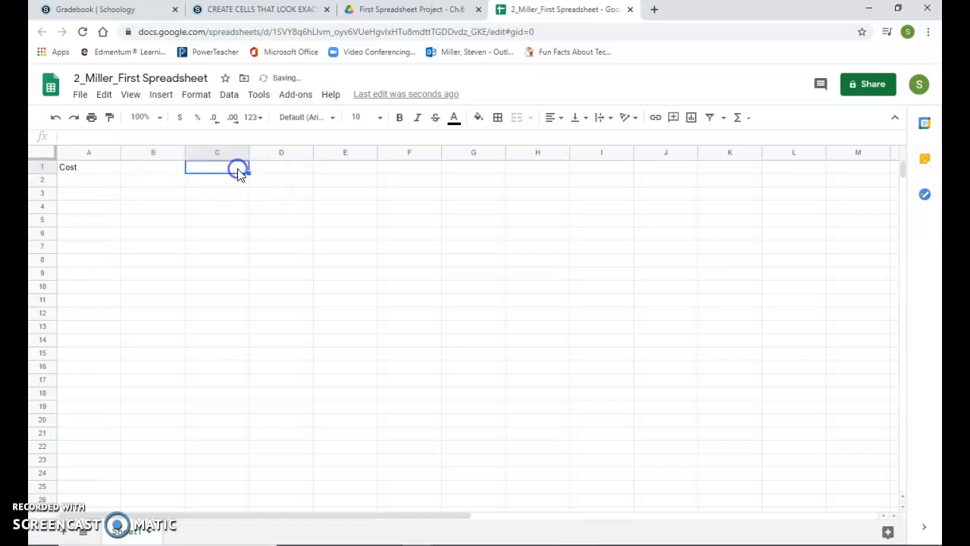
drag(250, 9, 405, 9)
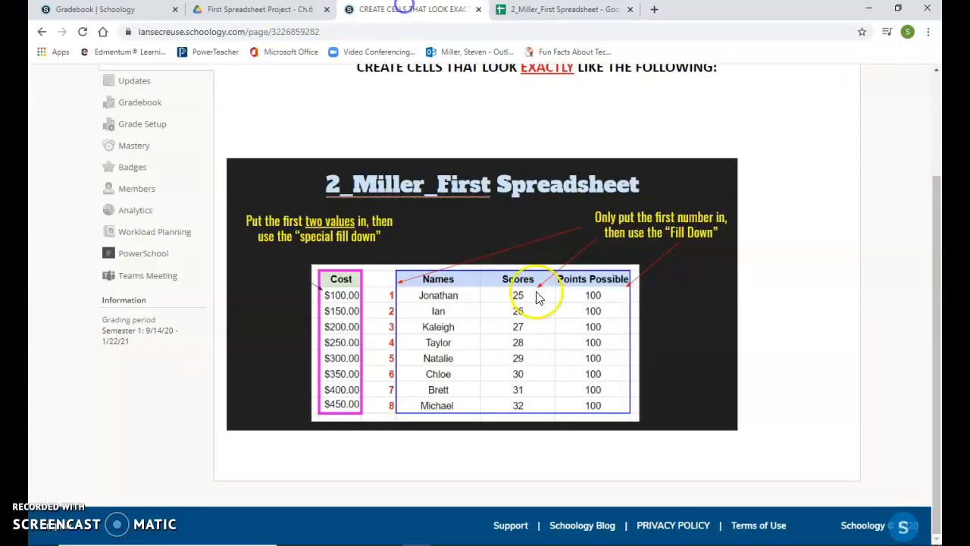
click(569, 10)
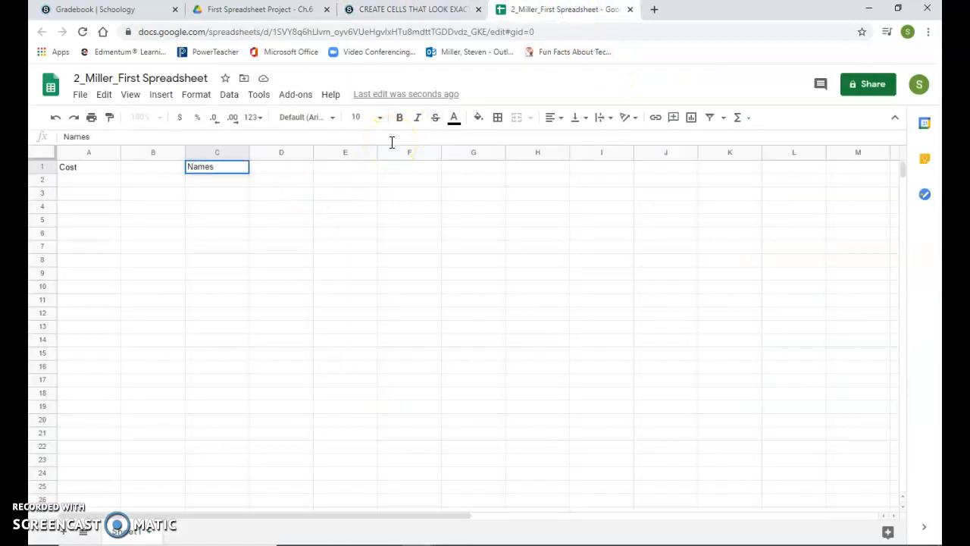
key(Tab)
key(Tab)
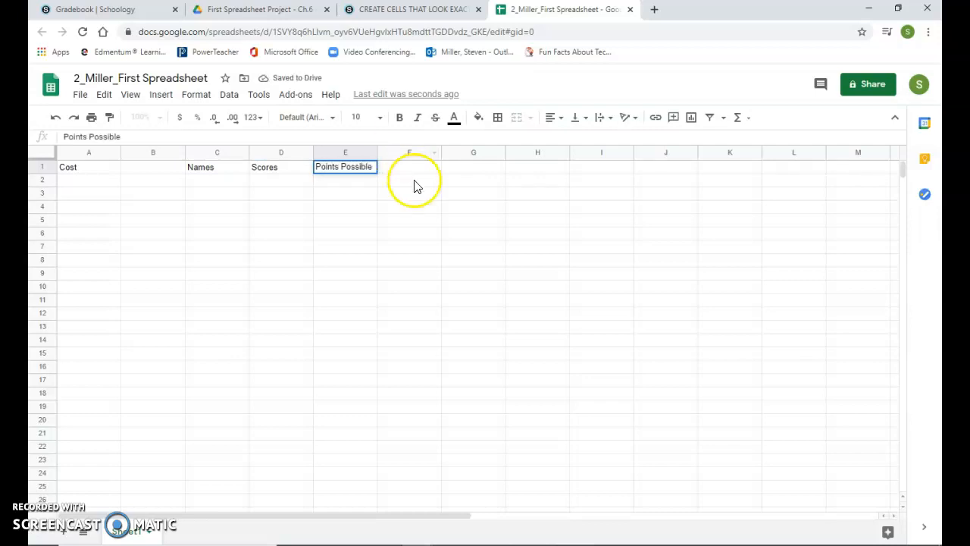
click(392, 192)
Make the header cells A1:E1 bold and centre-aligned to match the sample table
click(371, 9)
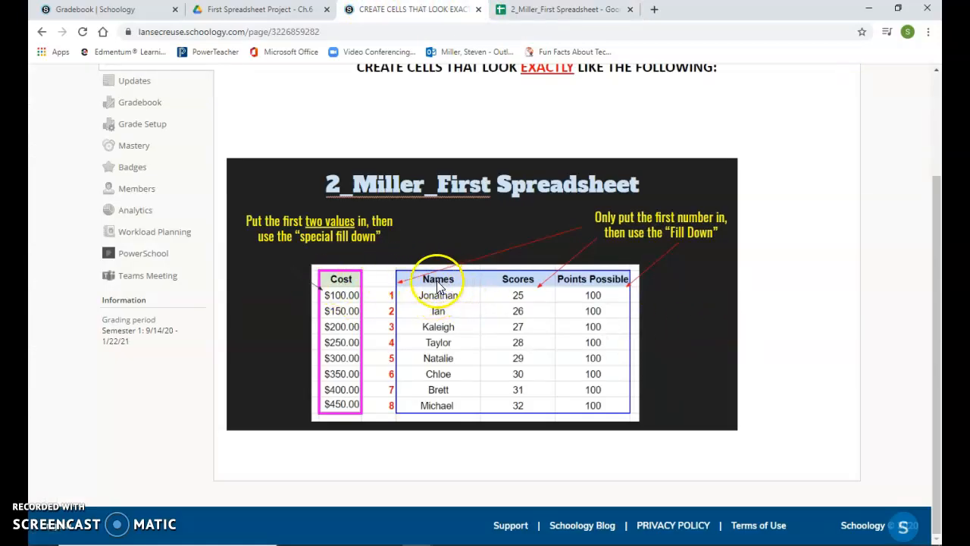
click(522, 11)
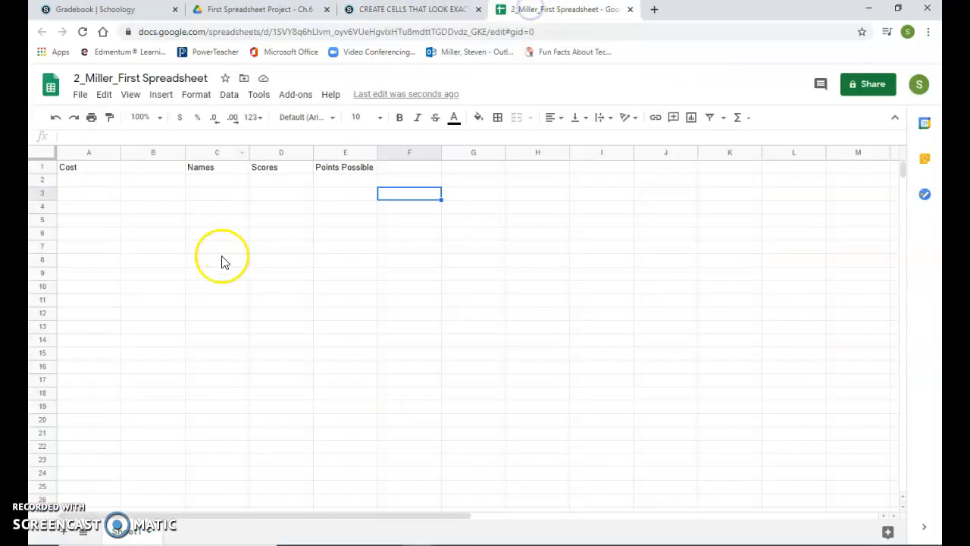
drag(86, 170, 358, 170)
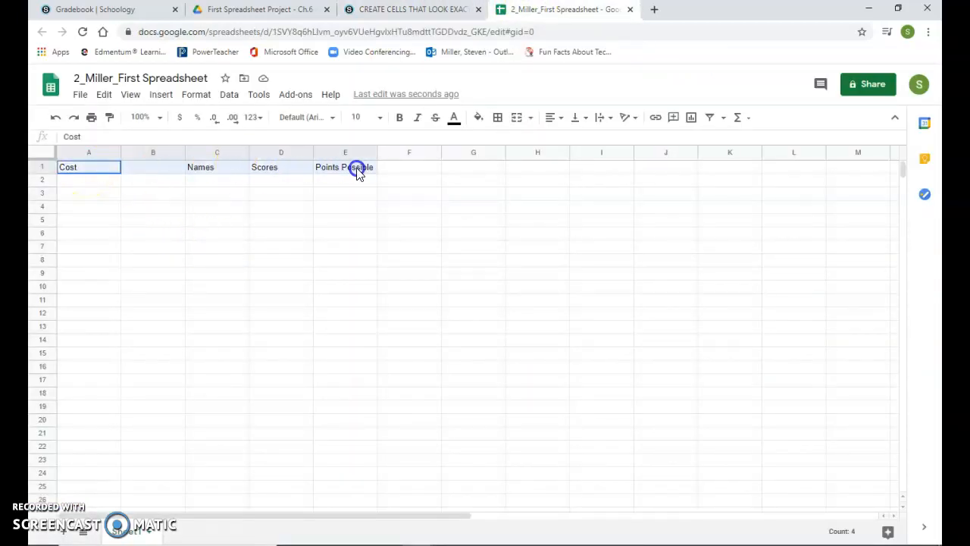
click(307, 195)
click(78, 173)
drag(127, 176, 319, 173)
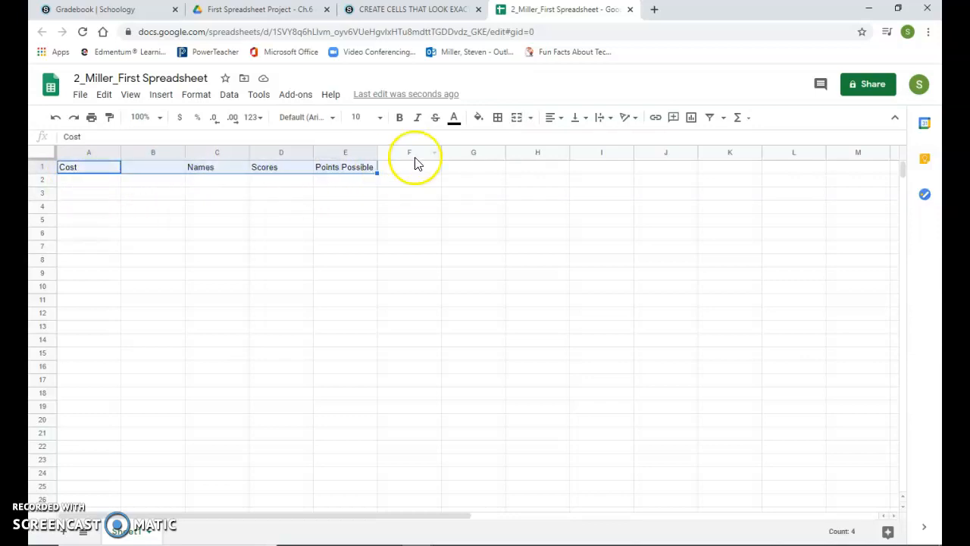
click(400, 119)
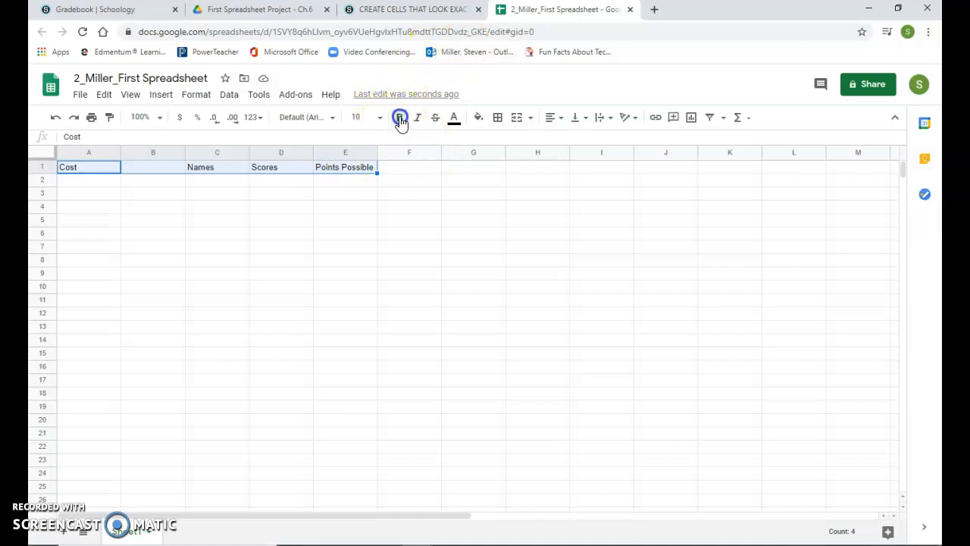
click(554, 119)
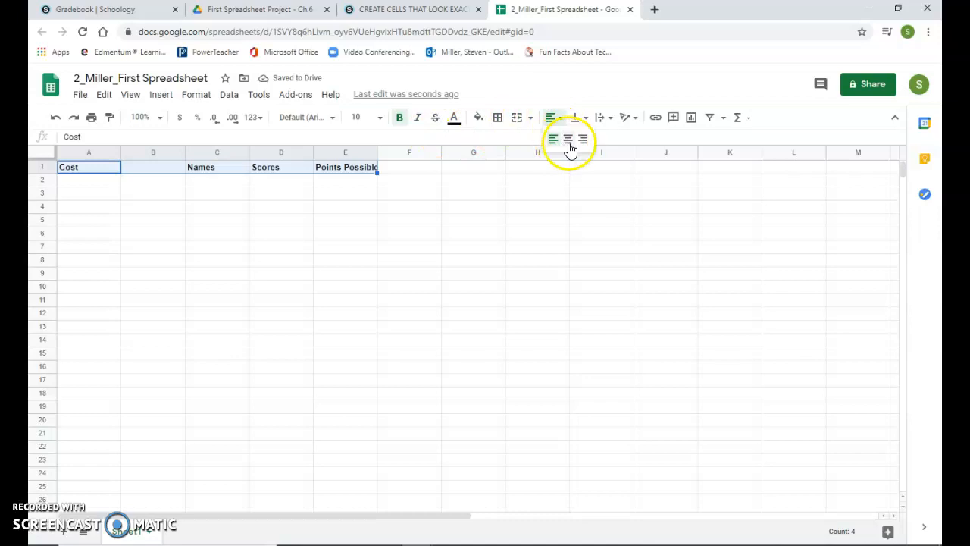
click(568, 141)
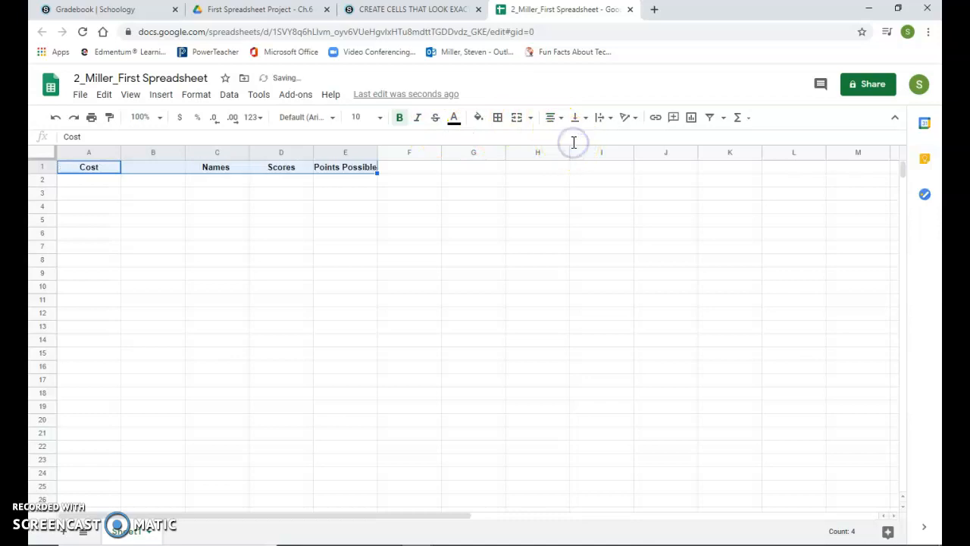
click(897, 8)
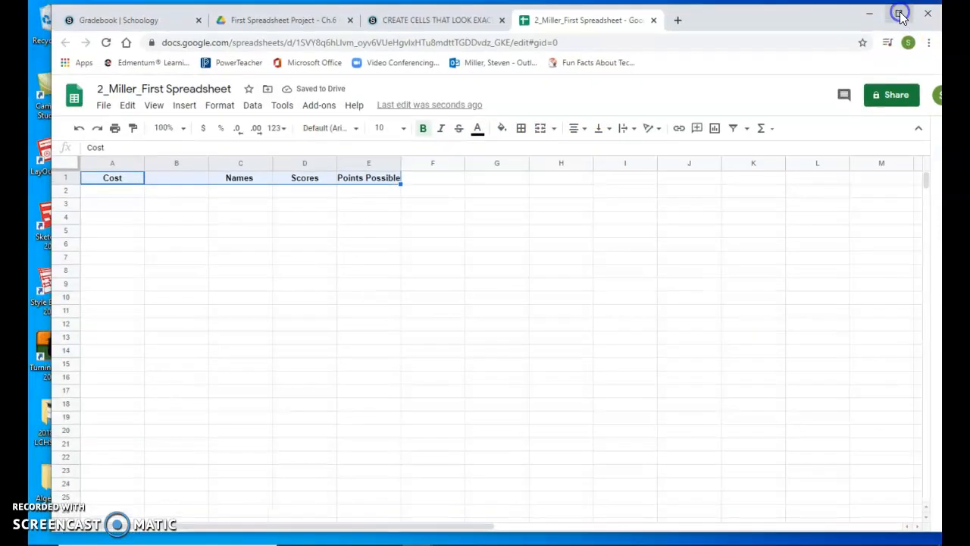
drag(840, 18, 749, 32)
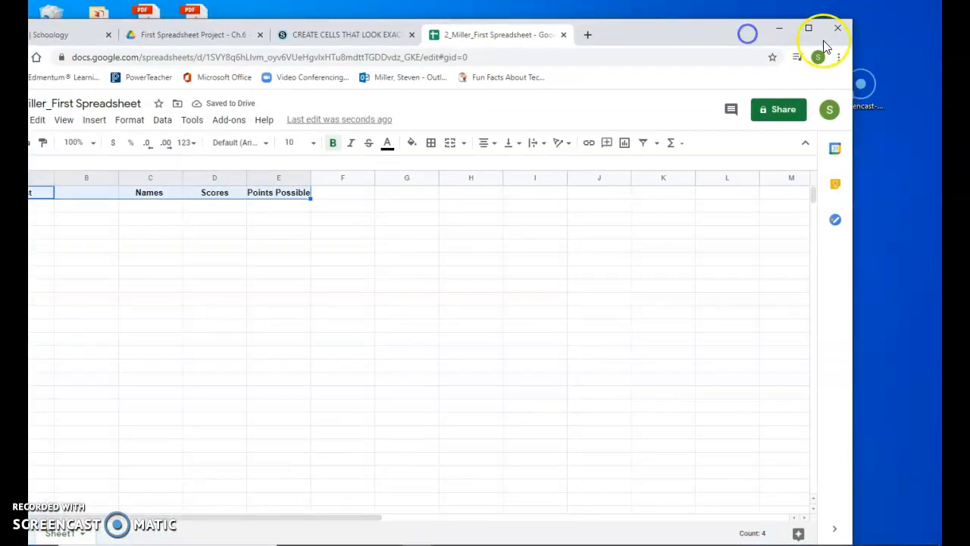
drag(852, 44, 404, 47)
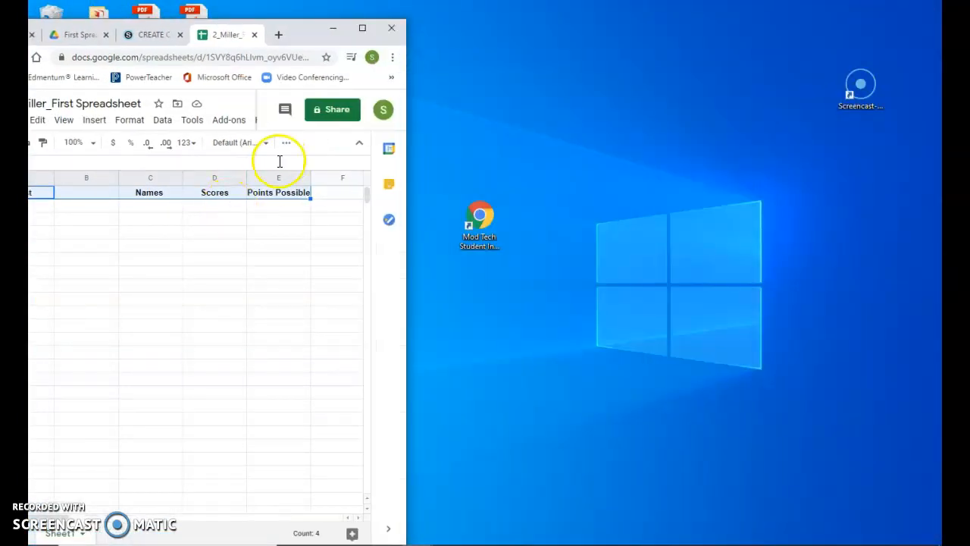
click(370, 30)
click(217, 260)
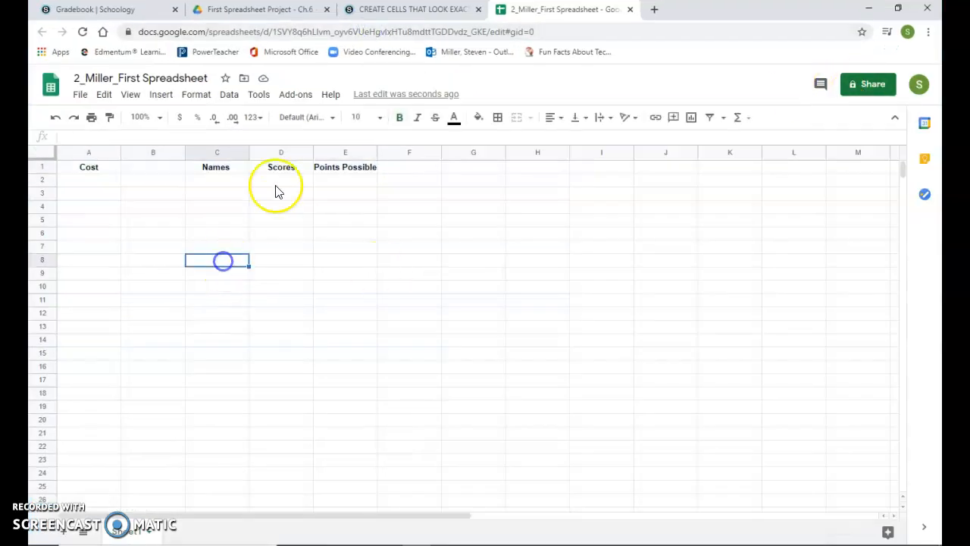
Check the header colors in the Schoology sample and fill the Cost header cell A1 with pale green
click(453, 11)
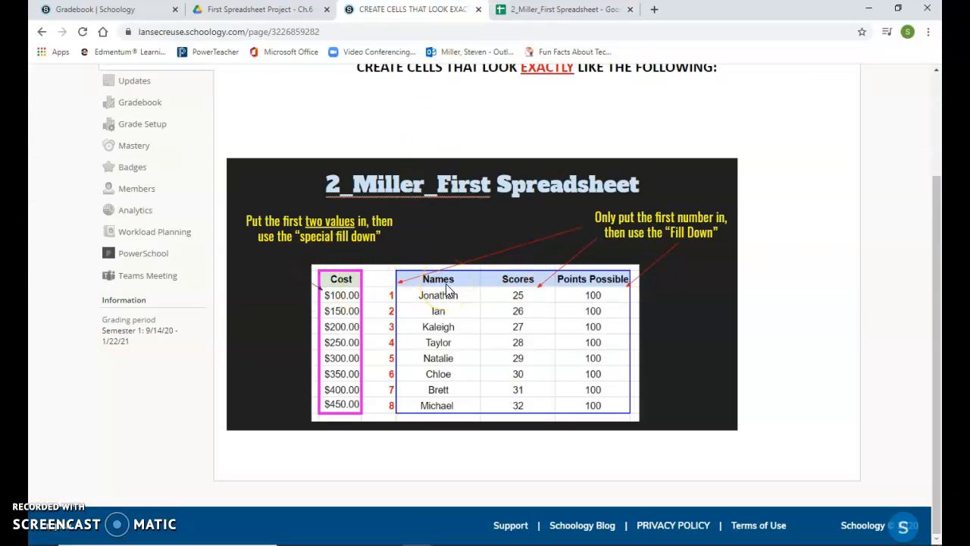
click(557, 9)
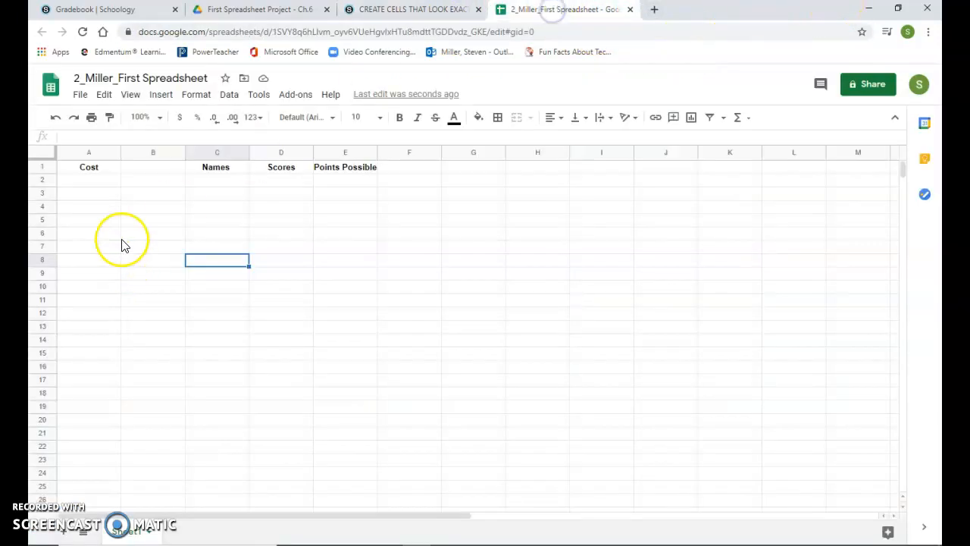
click(105, 167)
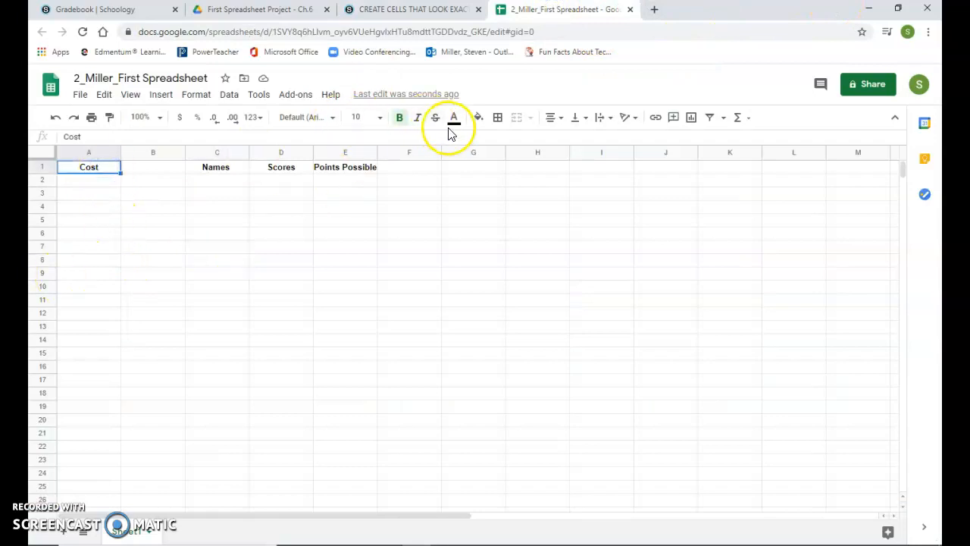
click(479, 119)
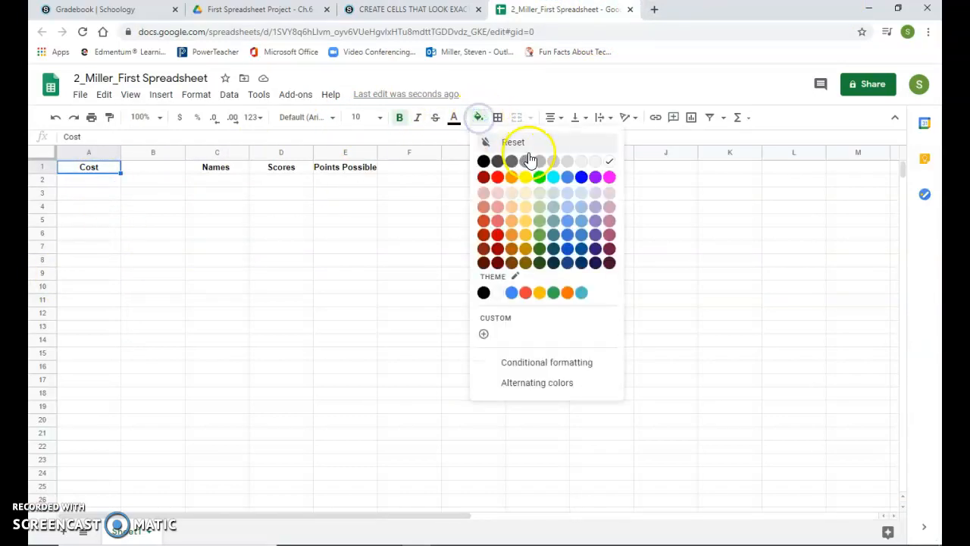
click(537, 199)
Fill the Names, Scores and Points Possible header cells C1:E1 with pale blue
drag(208, 171, 336, 169)
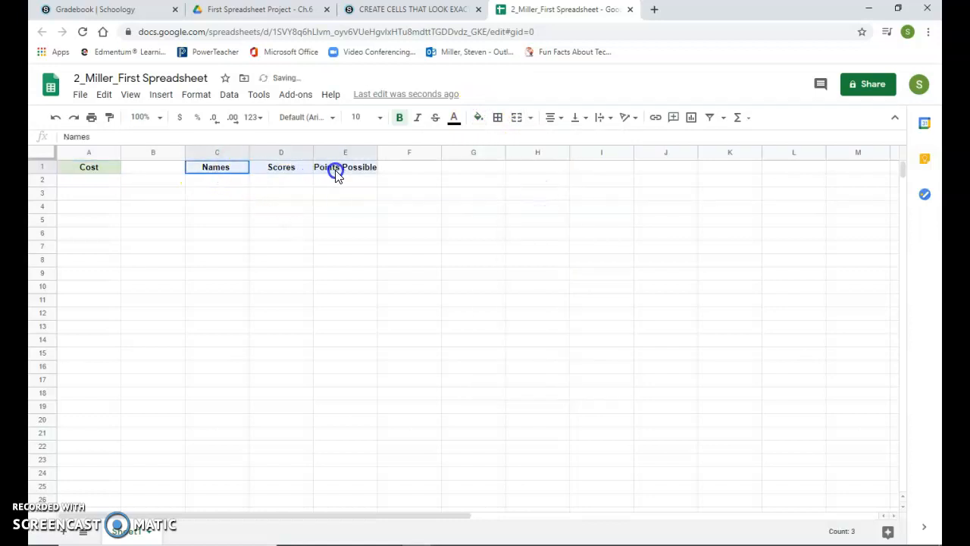
click(479, 118)
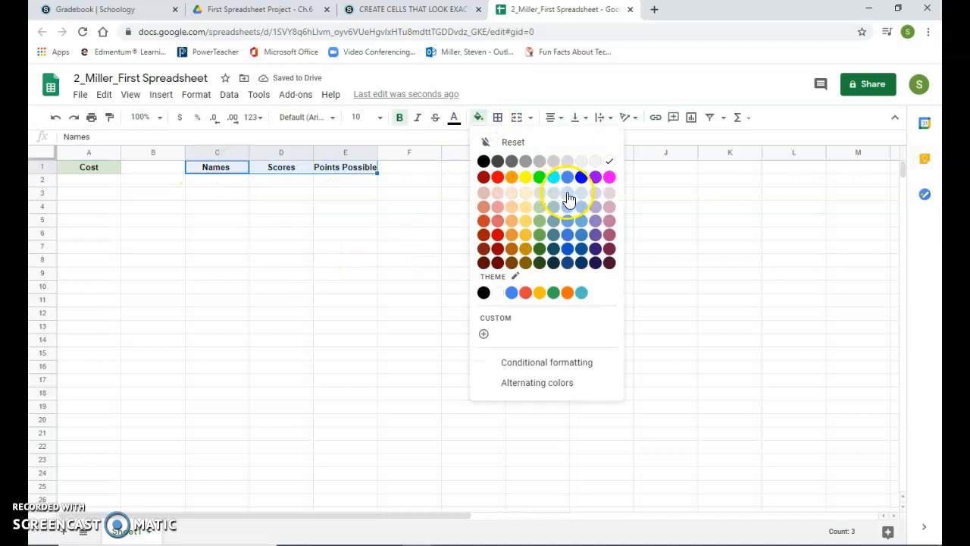
click(567, 193)
click(411, 218)
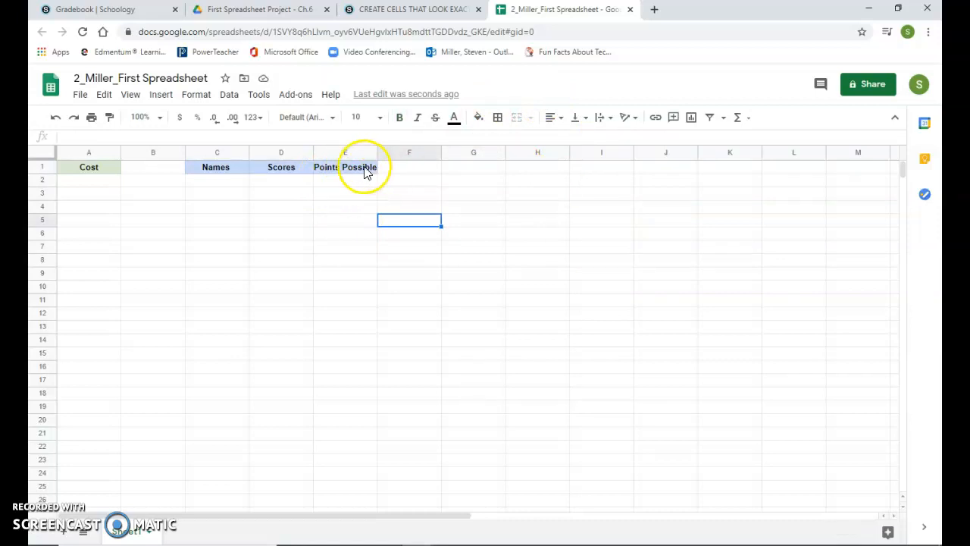
Widen column E and fit its width to the Points Possible header
drag(376, 157, 478, 155)
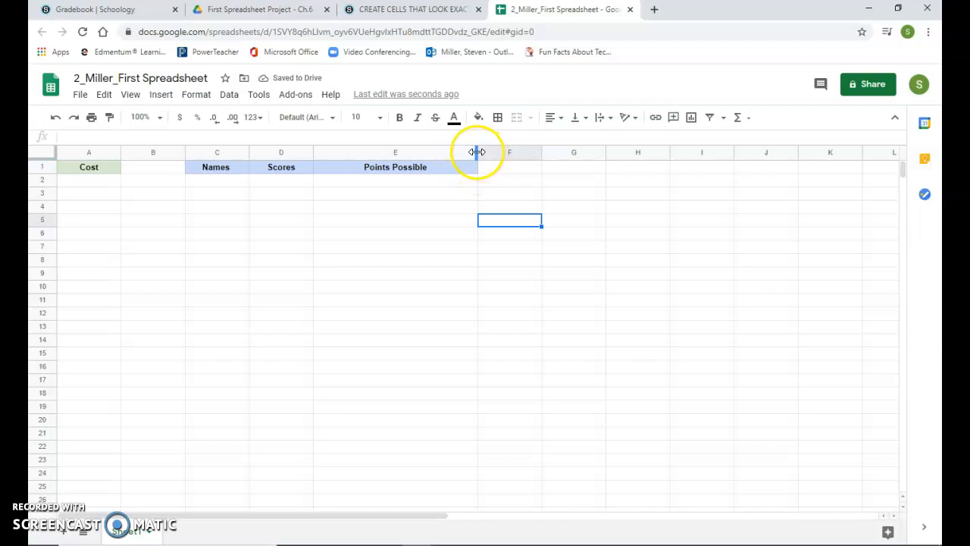
mouse_move(478, 151)
mouse_down()
mouse_move(444, 151)
mouse_move(465, 154)
mouse_up()
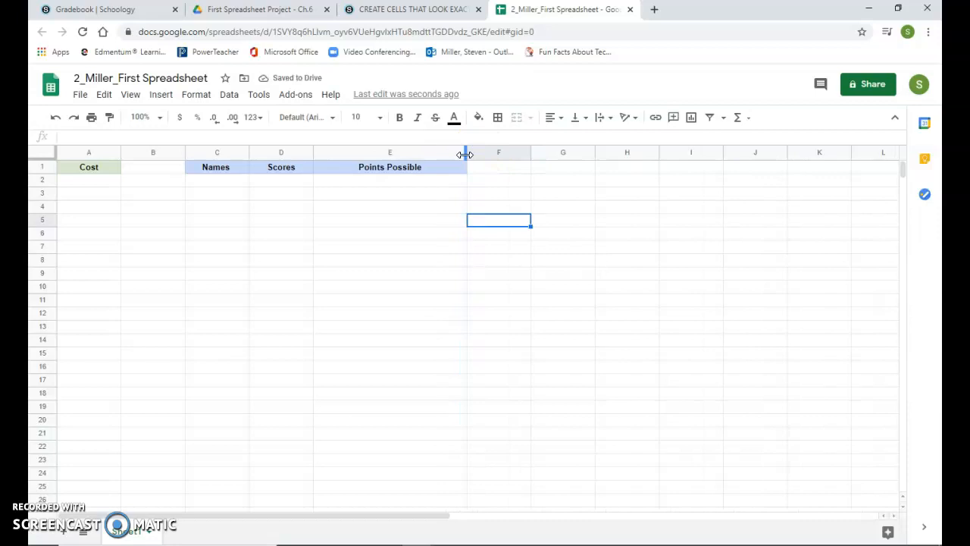
double_click(465, 154)
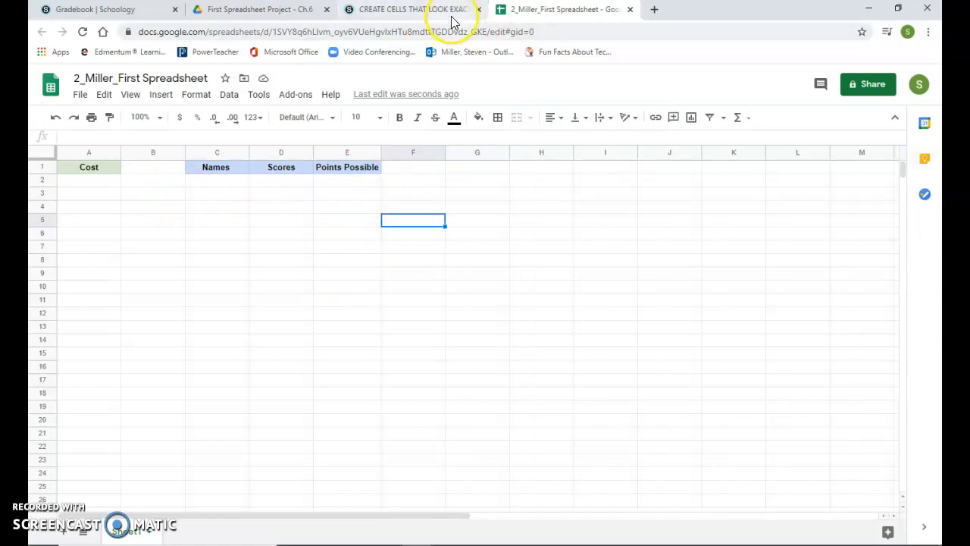
Check the sample table in Schoology and enter 100 in A2 as the first Cost value
click(395, 9)
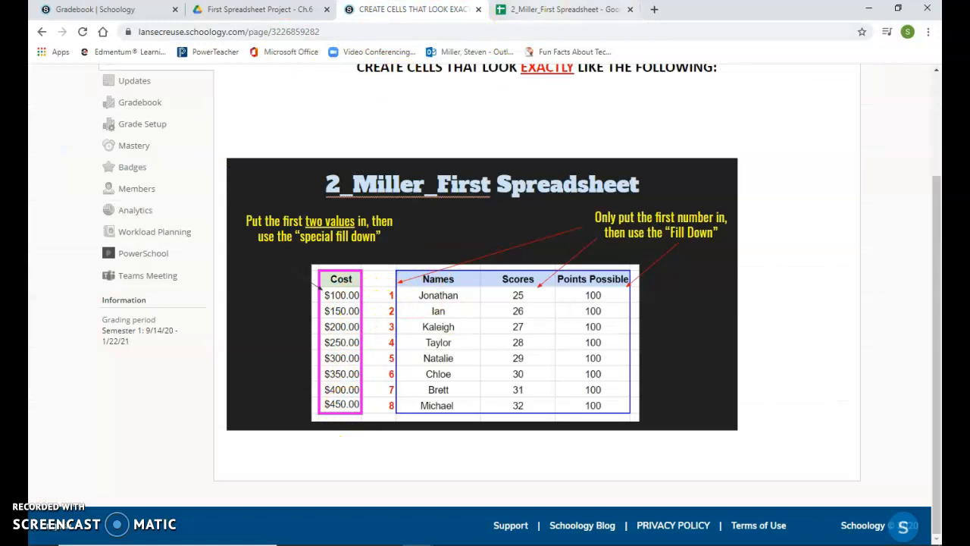
click(540, 10)
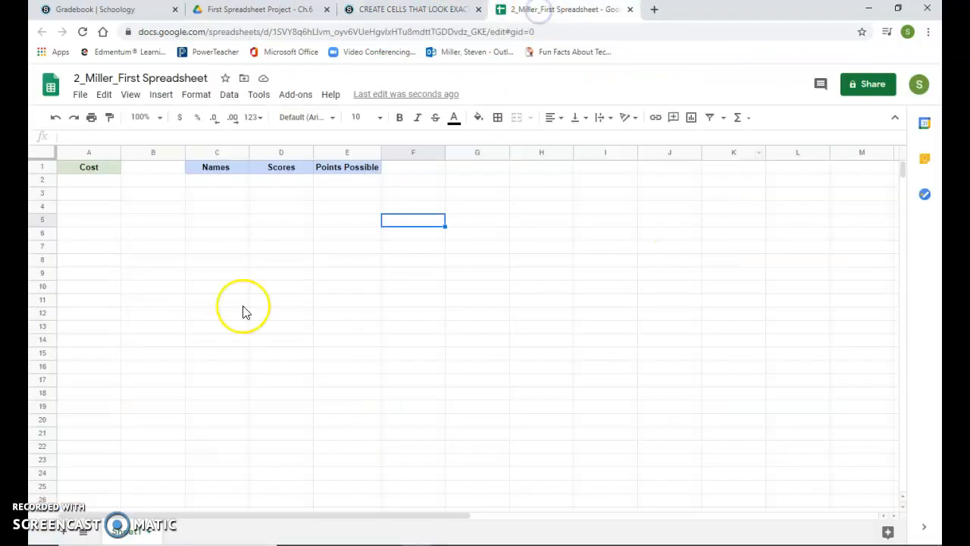
click(95, 182)
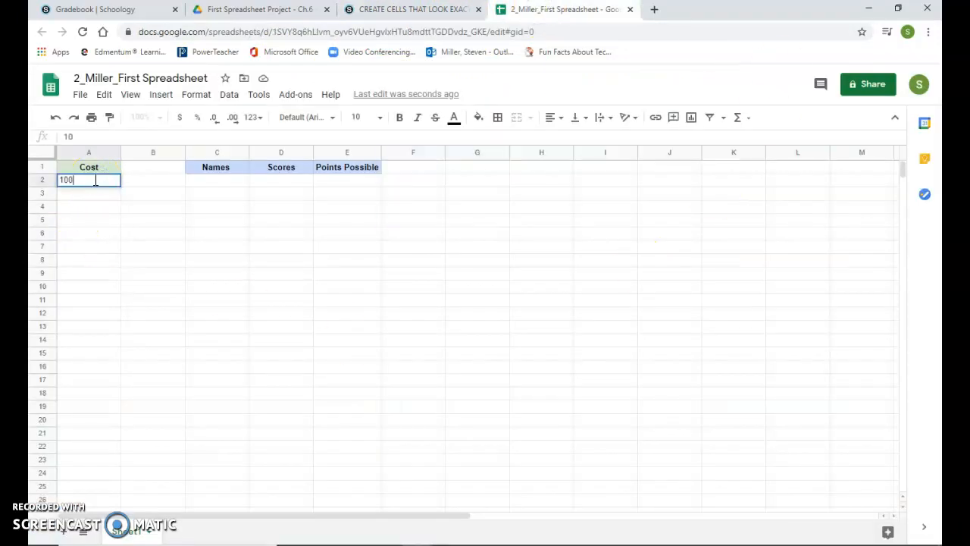
key(Return)
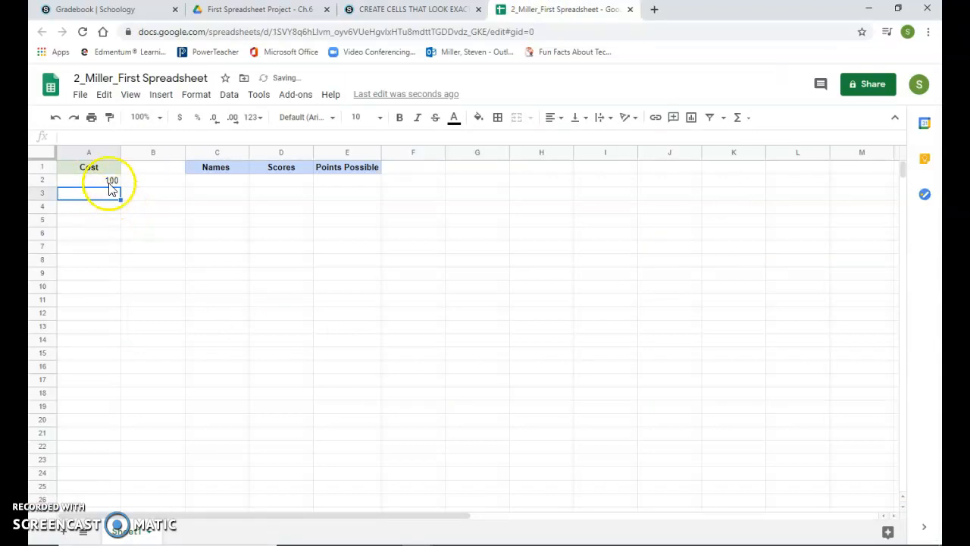
Format the Cost cells A2:A13 as currency and centre-align them
drag(108, 180, 112, 328)
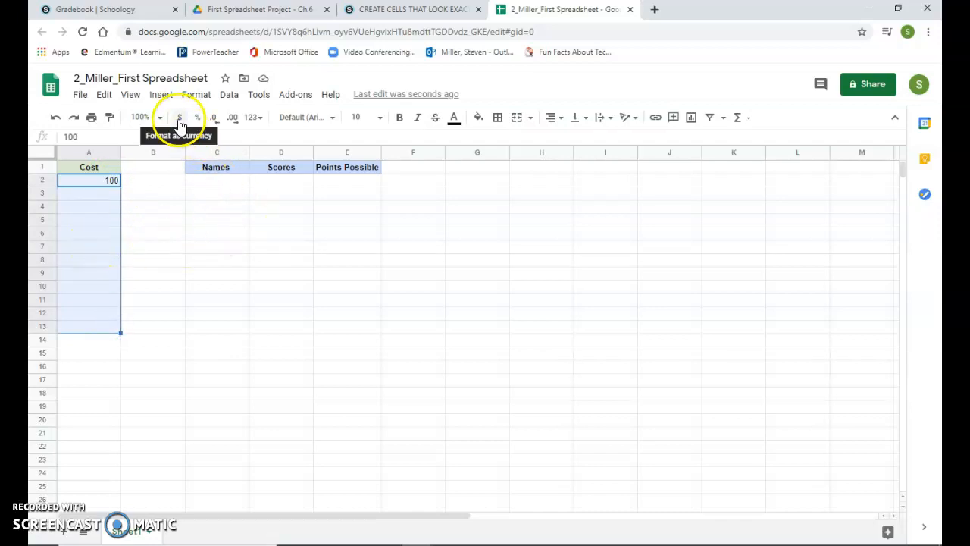
click(179, 120)
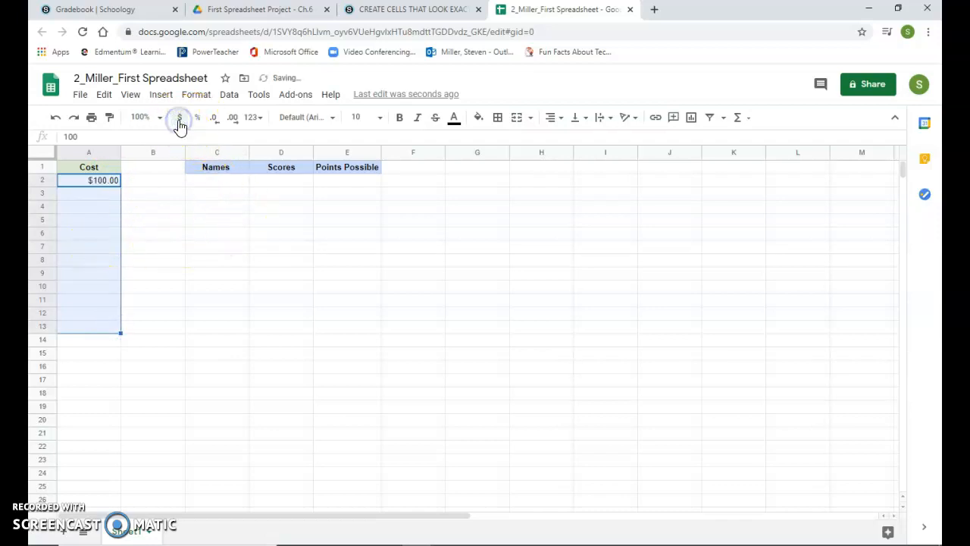
click(552, 118)
click(569, 143)
Check the alignment in the Schoology sample and centre-align the data cells C2:E15 under Names, Scores and Points Possible
click(396, 9)
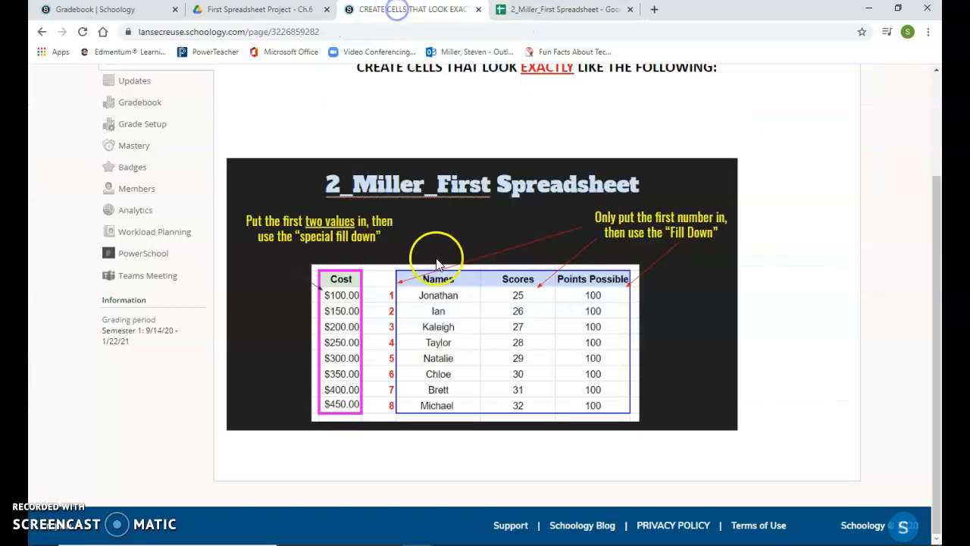
click(553, 9)
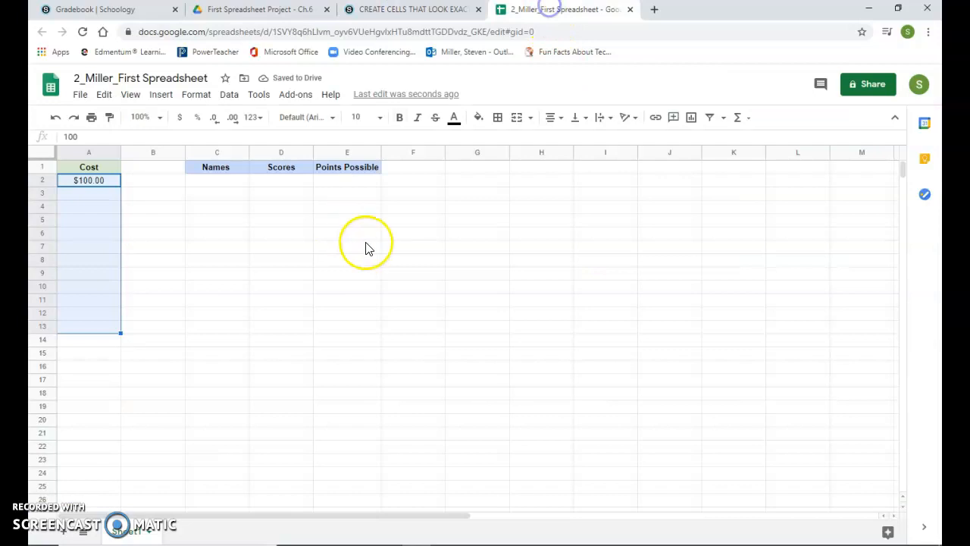
drag(221, 182, 350, 355)
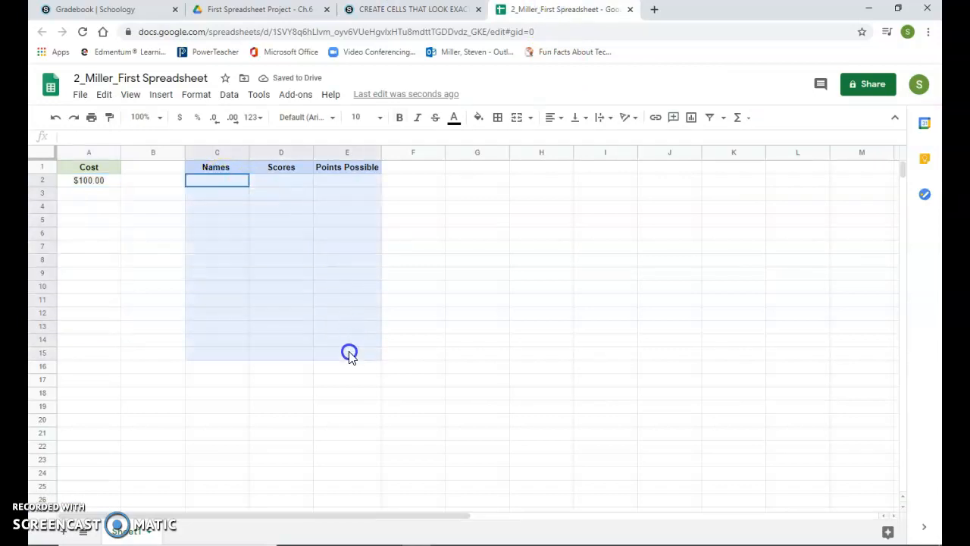
click(553, 117)
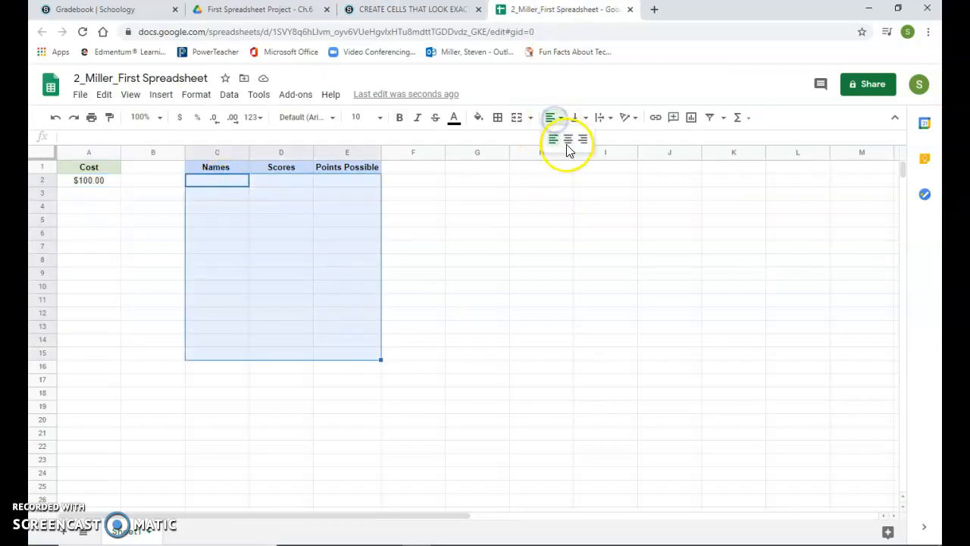
click(568, 139)
click(295, 260)
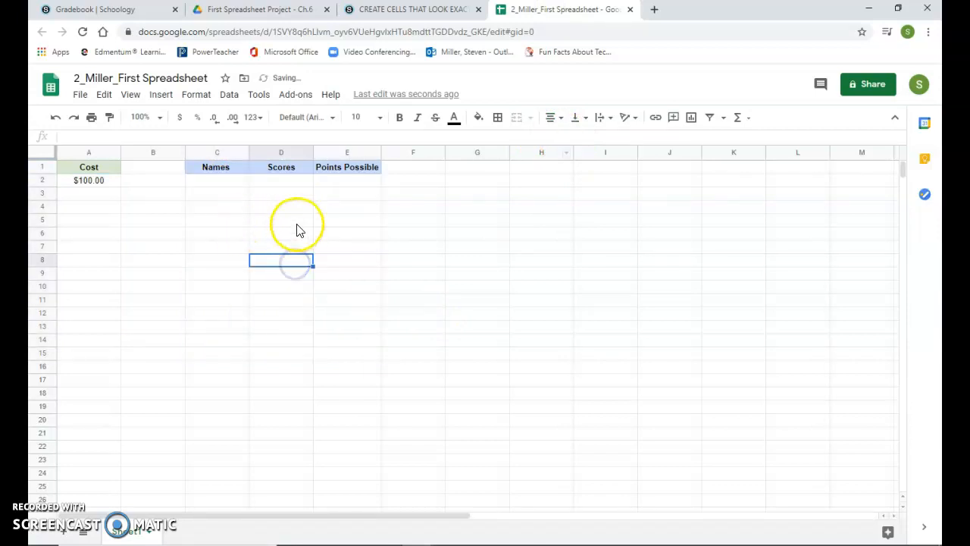
text(12)
key(Return)
key(Up)
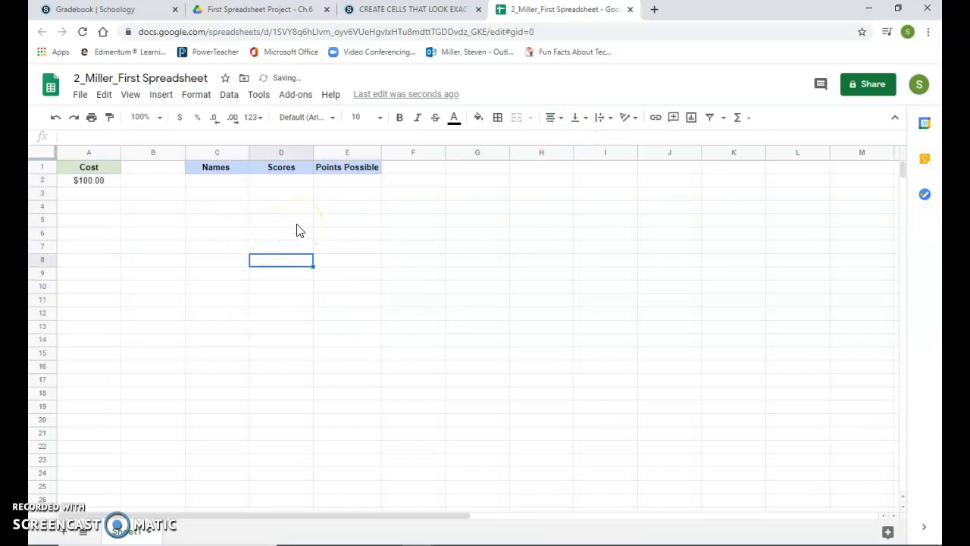
click(357, 328)
click(216, 245)
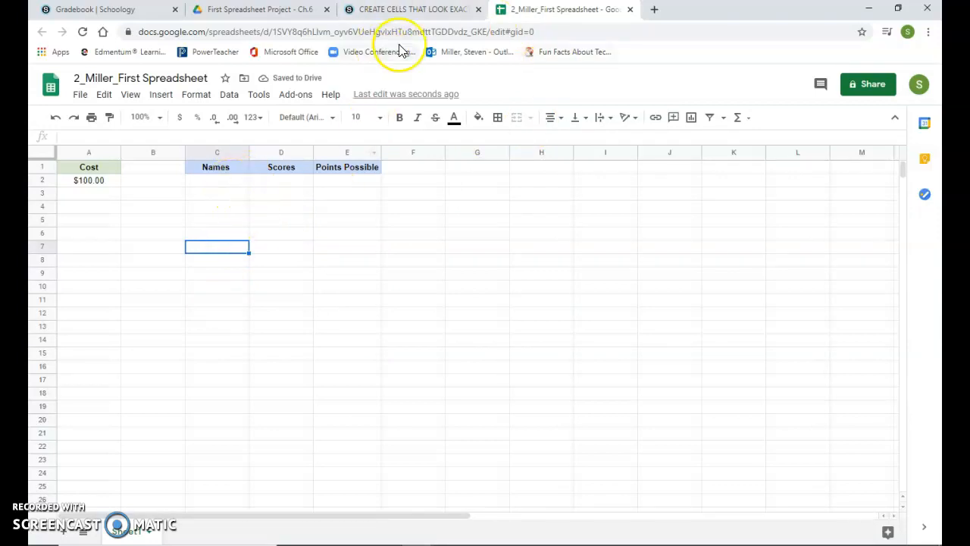
Check the Scores column in the Schoology sample and enter the first score, 25, in D2
click(403, 9)
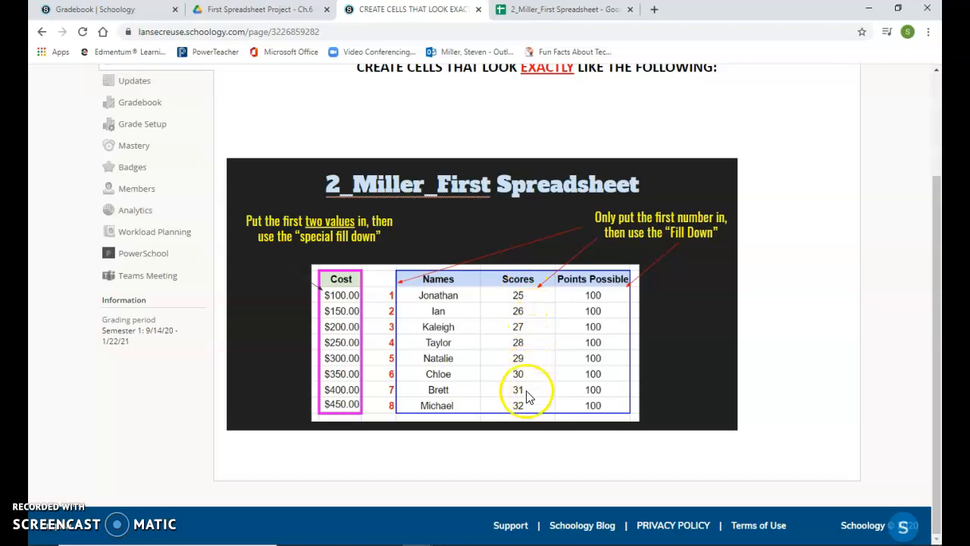
click(559, 12)
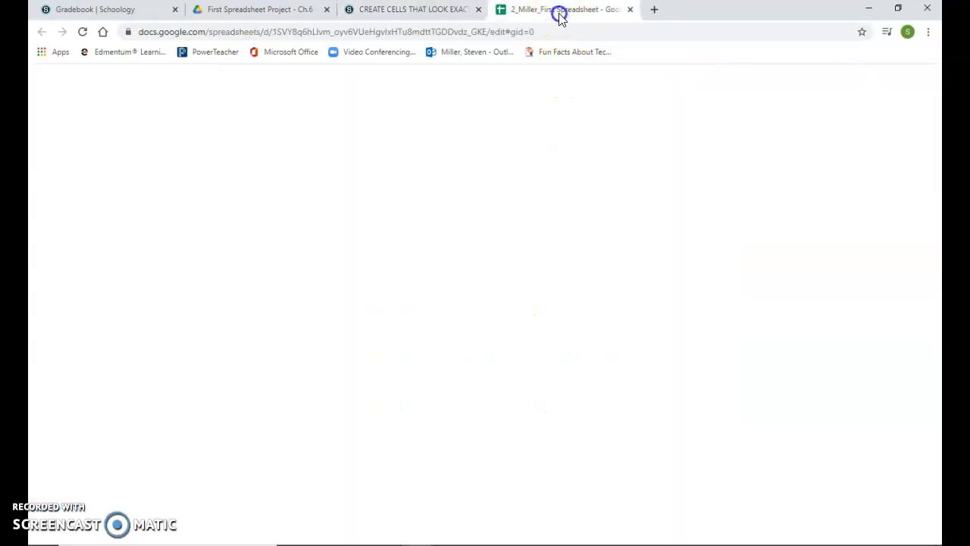
click(297, 183)
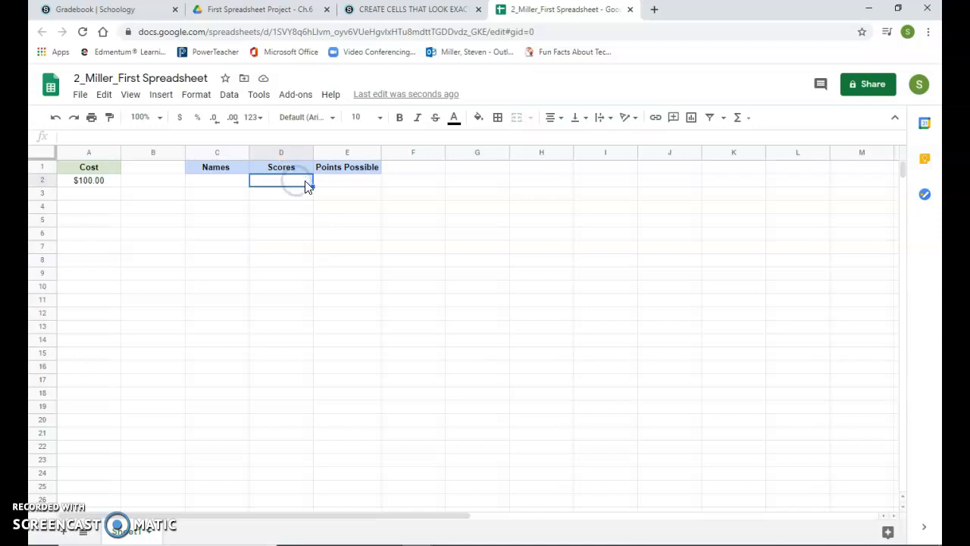
key(Return)
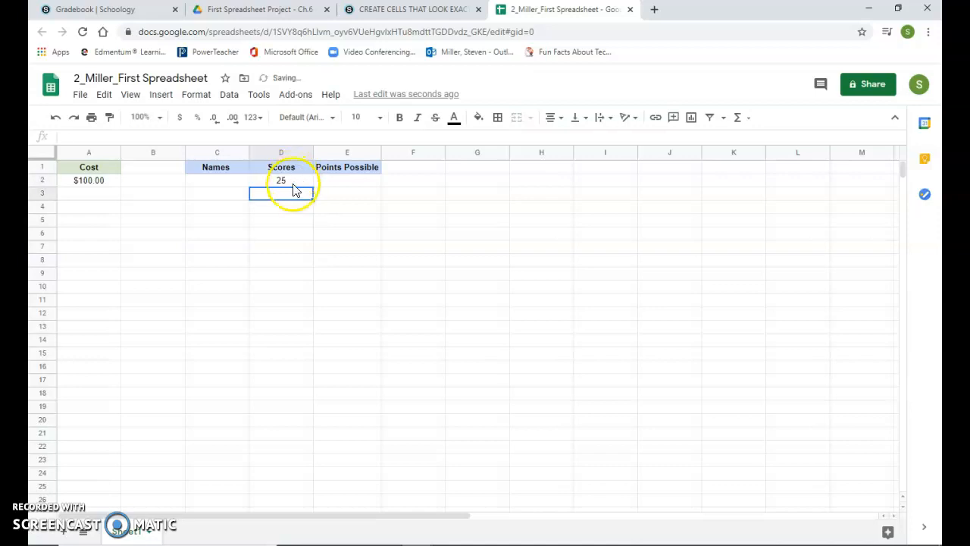
Fill the 25 from D2 down to D10 as identical copies and clear the copies in D3:D10
click(291, 182)
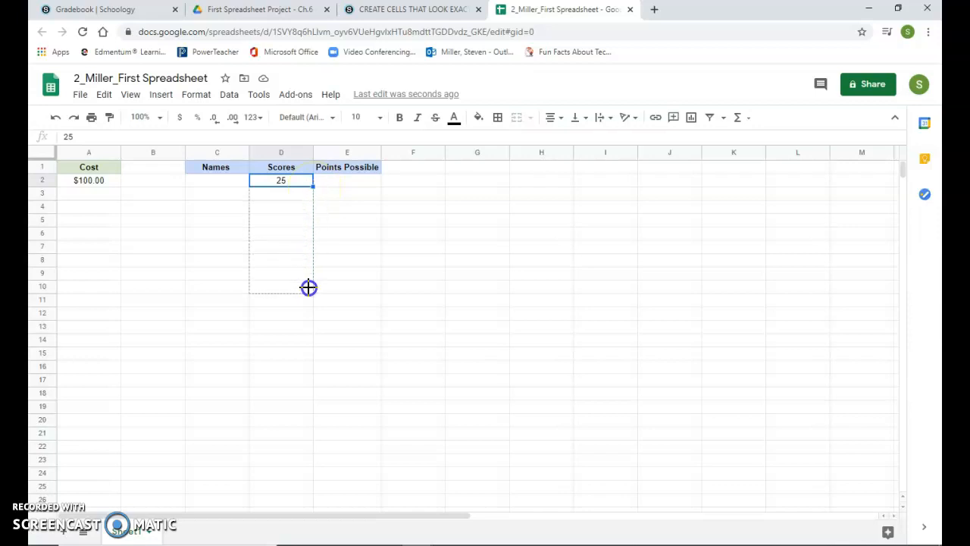
drag(309, 291, 309, 289)
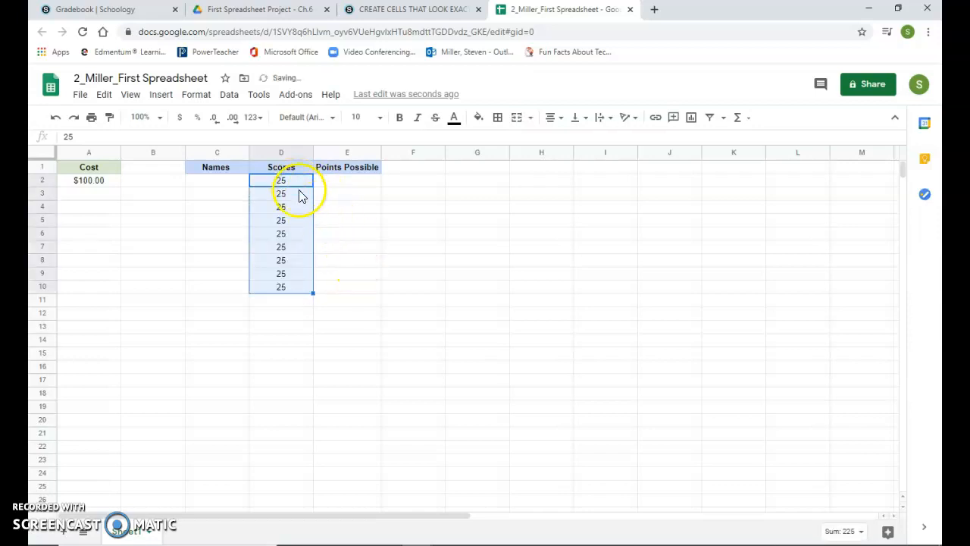
click(330, 278)
drag(293, 194, 293, 286)
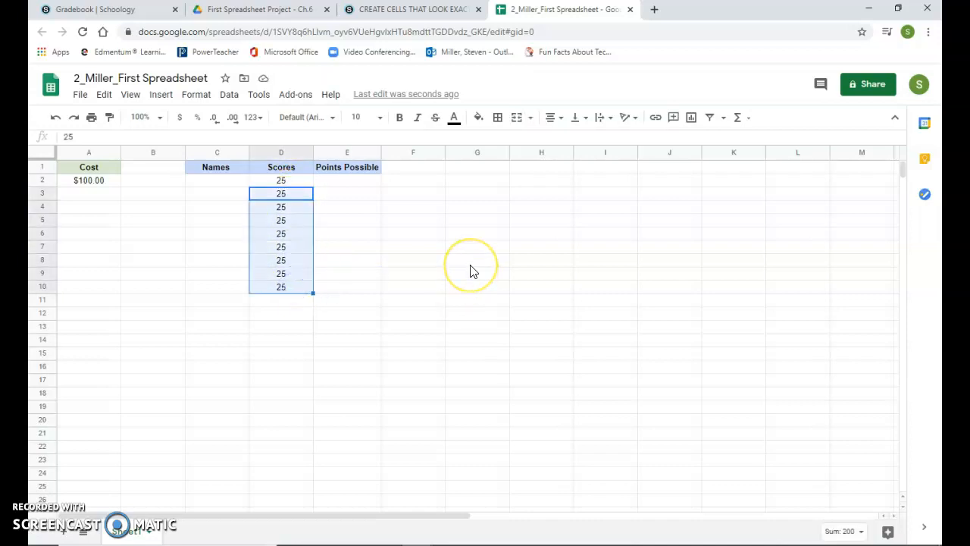
key(Delete)
Fill D2 down to D11 as a series increasing by 1, compare it with the Schoology sample and delete the surplus scores in D10:D11
click(309, 182)
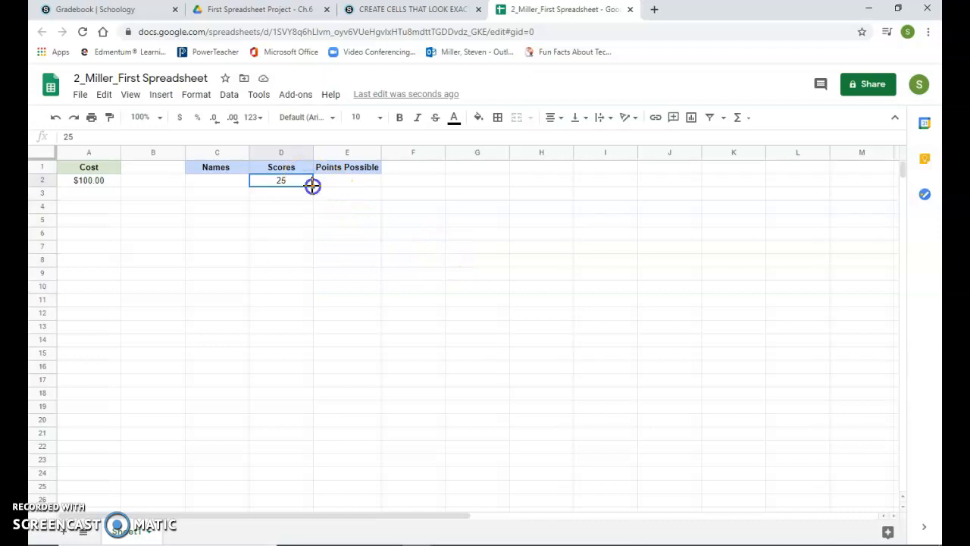
drag(312, 298, 310, 299)
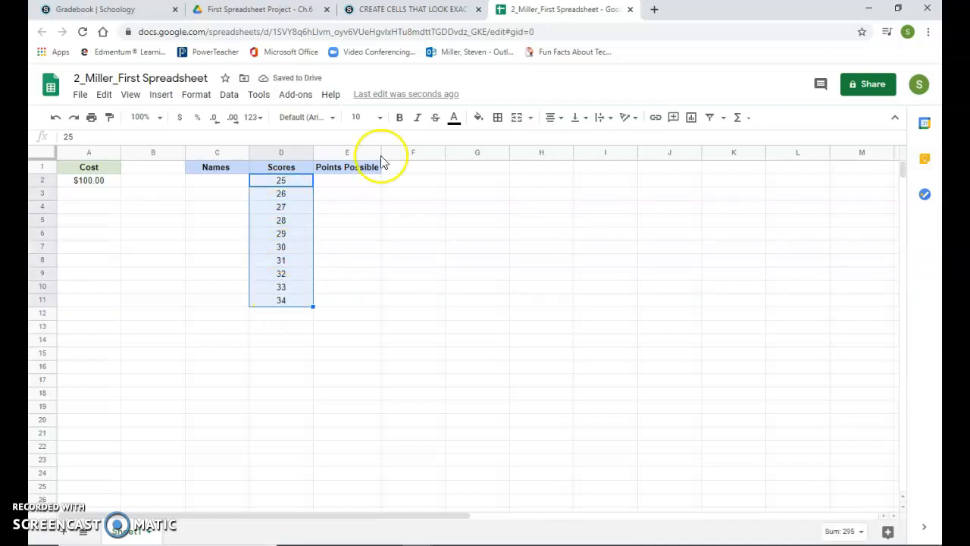
click(414, 11)
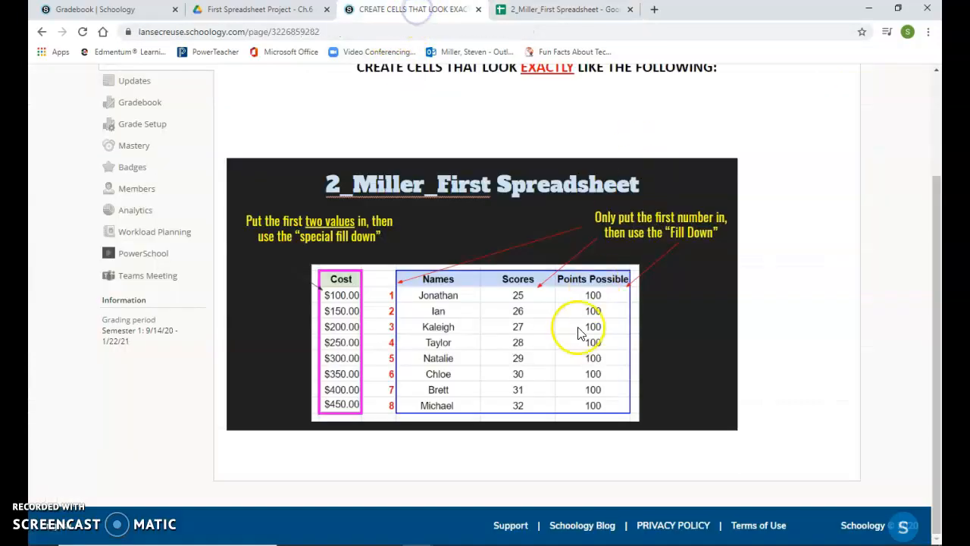
click(576, 10)
click(394, 285)
click(296, 292)
drag(295, 296, 300, 303)
key(Delete)
Check the Points Possible column in the Schoology sample, enter 100 in E2 and fill the same value down through E9
click(413, 9)
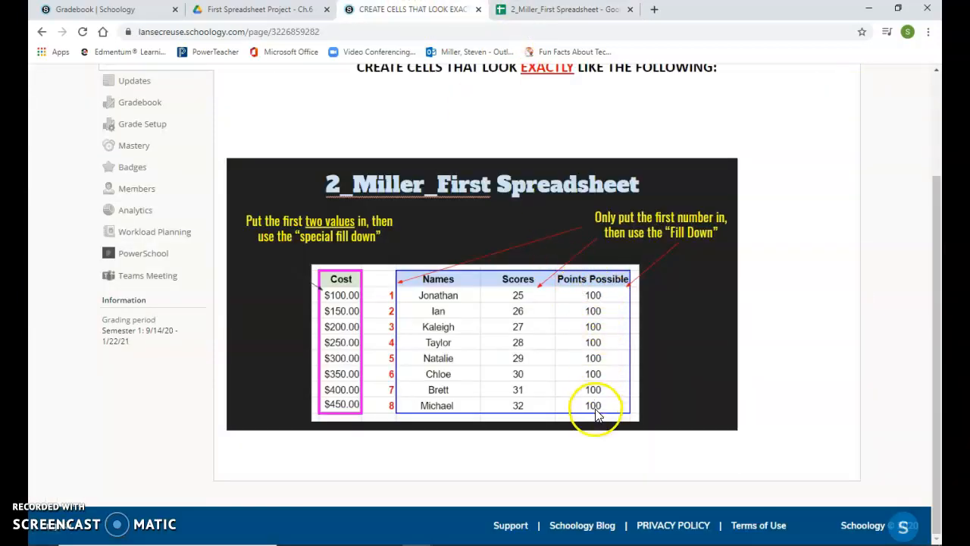
click(541, 16)
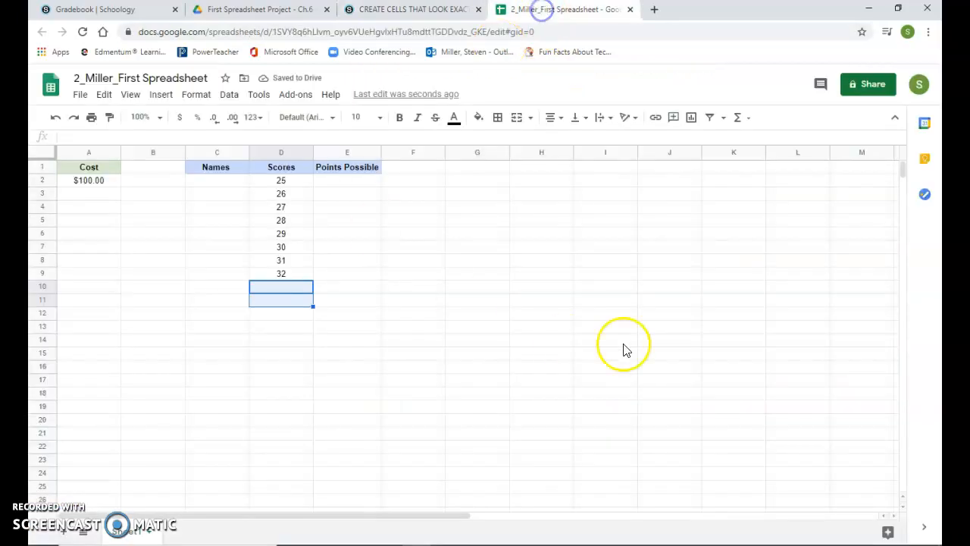
click(364, 184)
key(Return)
click(365, 184)
drag(381, 188, 382, 240)
drag(378, 276, 378, 277)
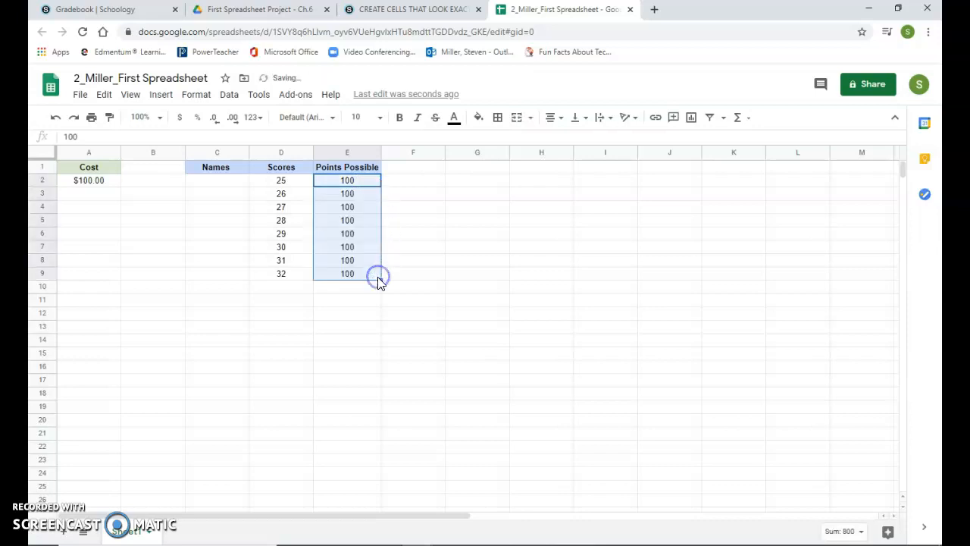
click(428, 274)
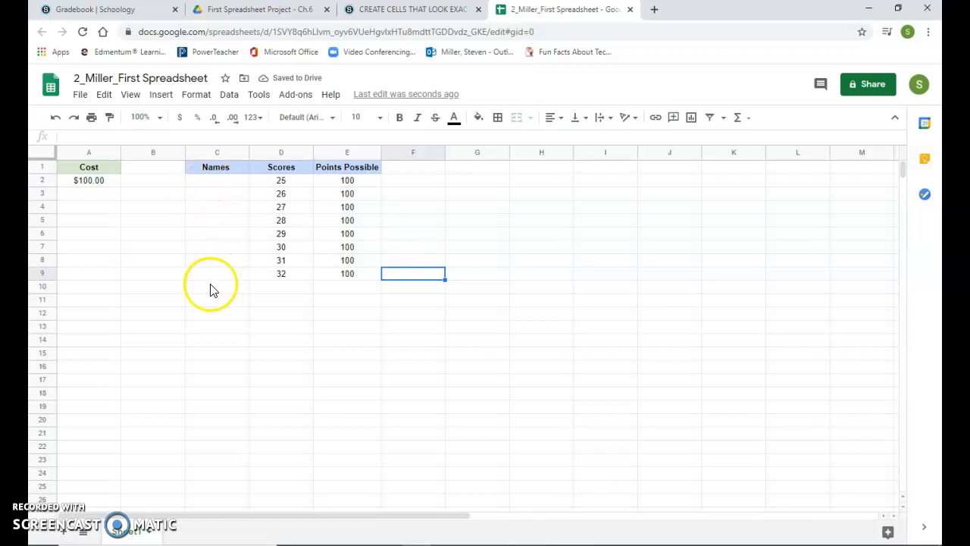
Enter 1 in B2 and, following the Schoology sample, fill it down to B9 as the series 1 to 8
click(176, 188)
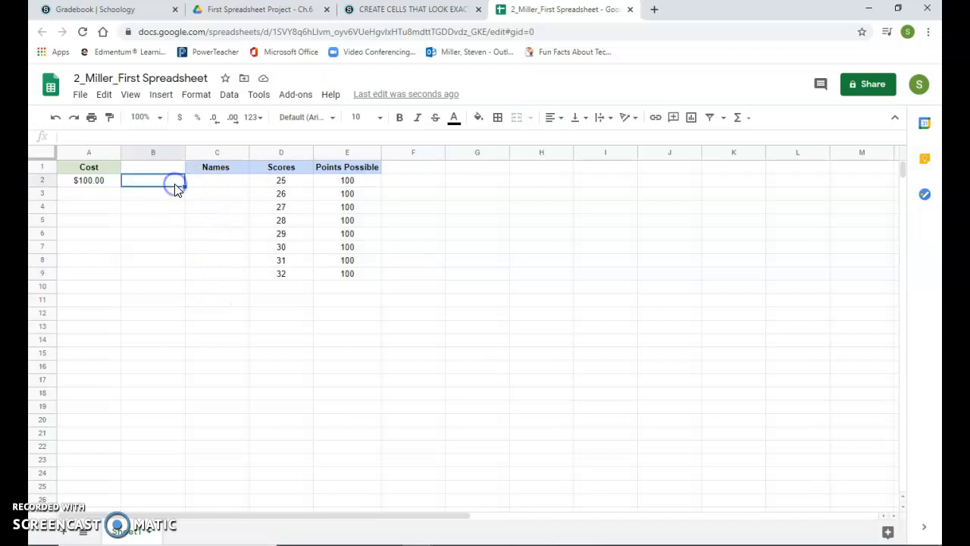
text(1)
key(Return)
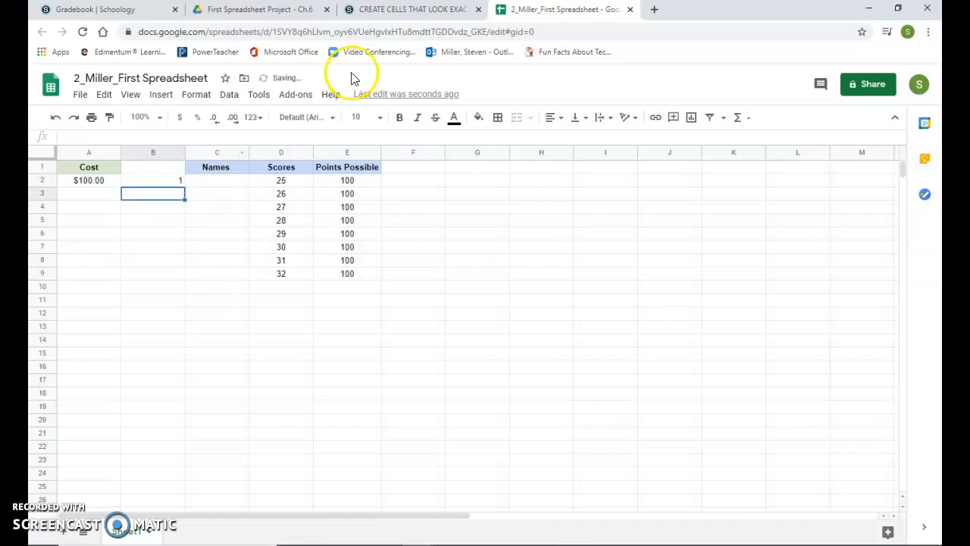
click(386, 10)
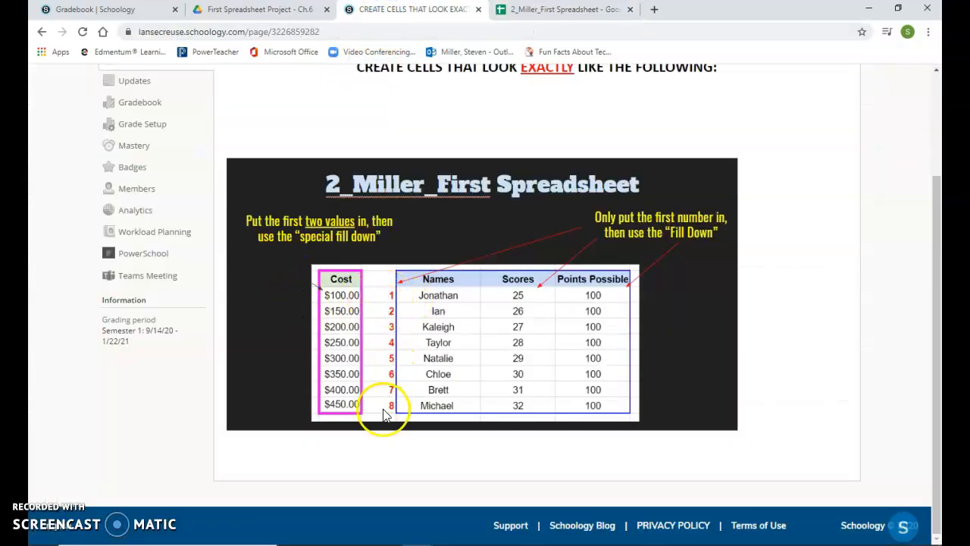
click(599, 10)
click(167, 183)
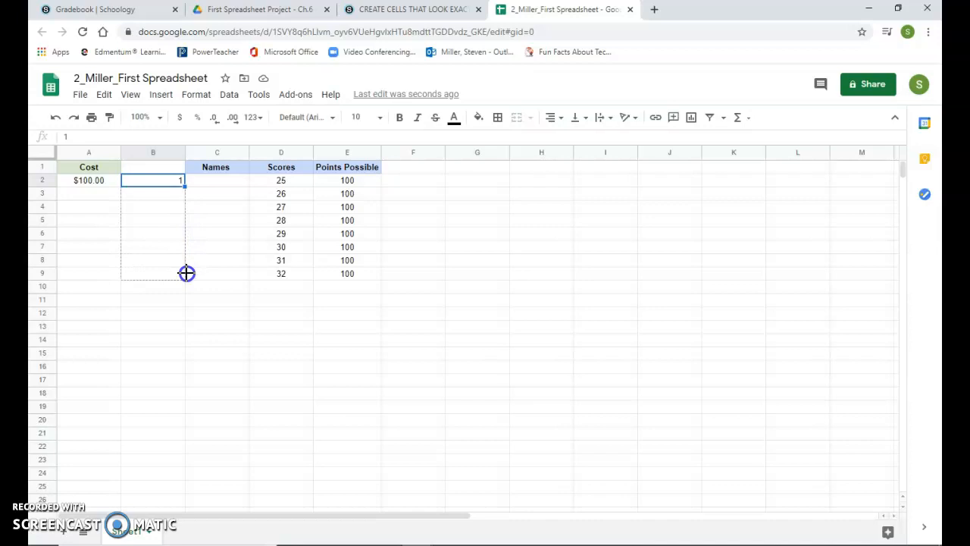
drag(187, 272, 187, 275)
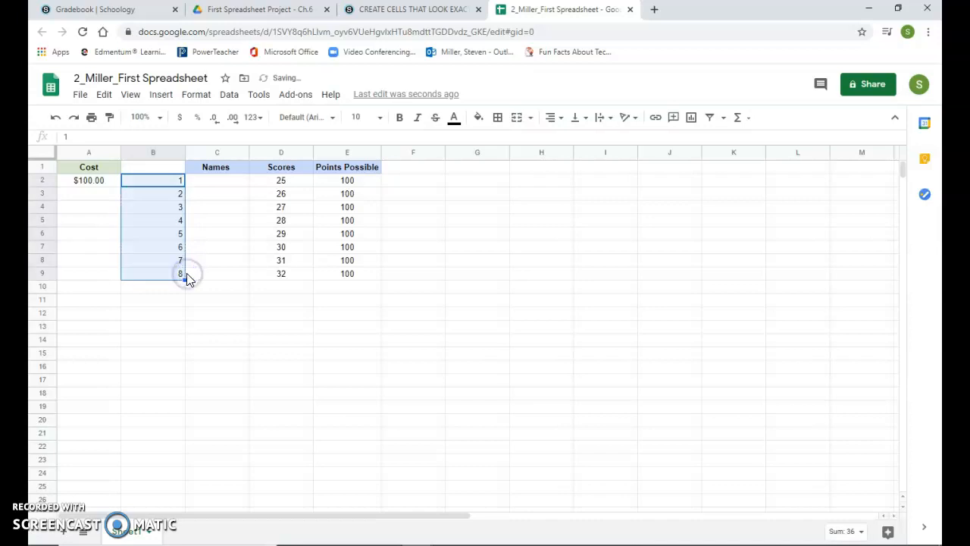
Following the Schoology sample, format the numbers 1 to 8 in B2:B9 as bold red text
click(371, 17)
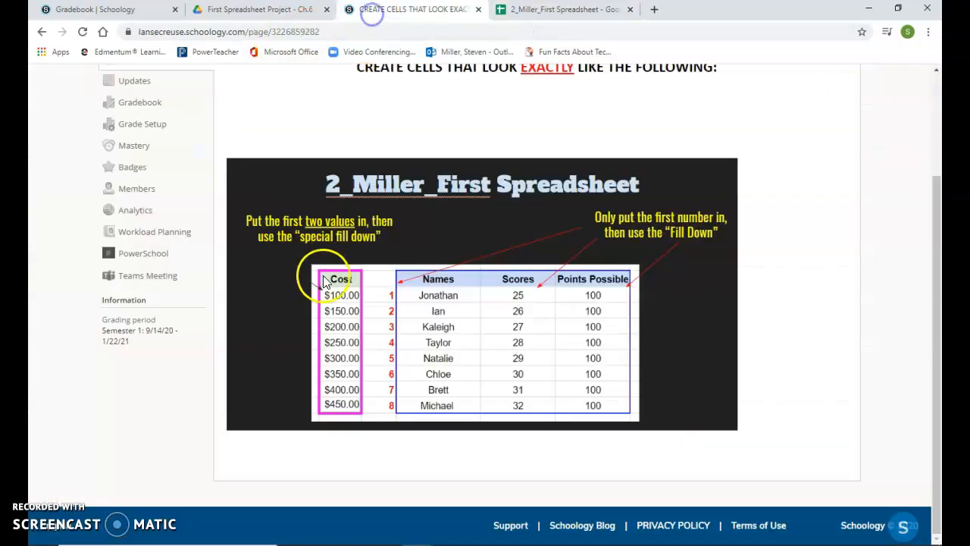
click(557, 9)
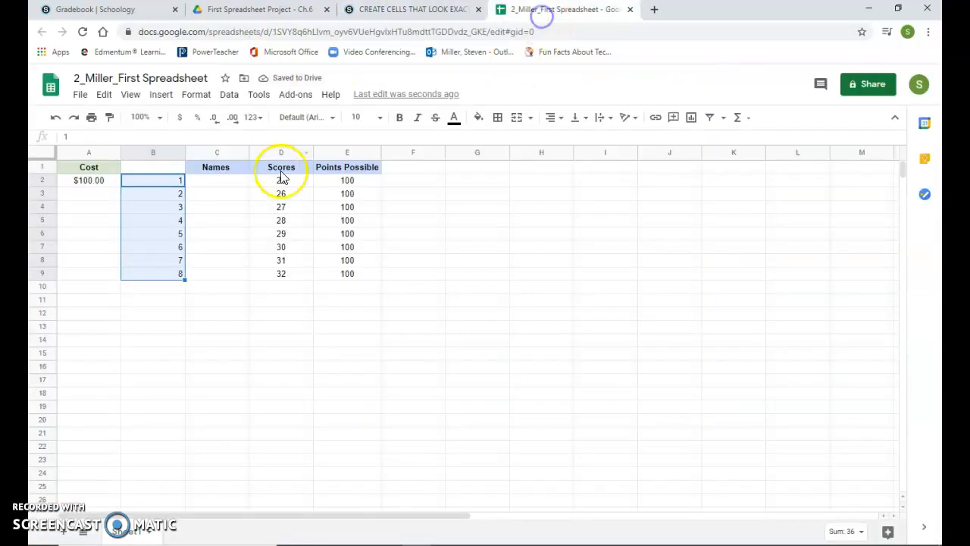
click(454, 119)
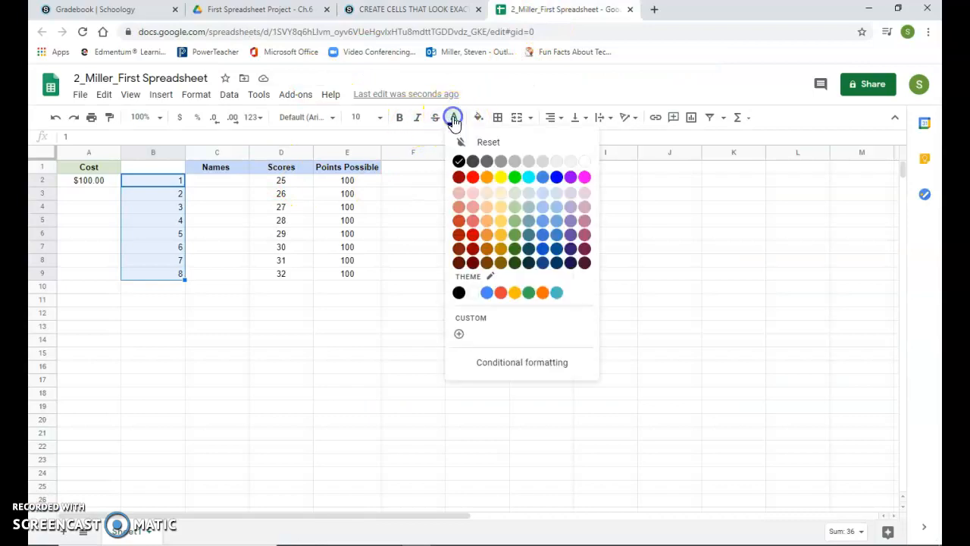
click(473, 178)
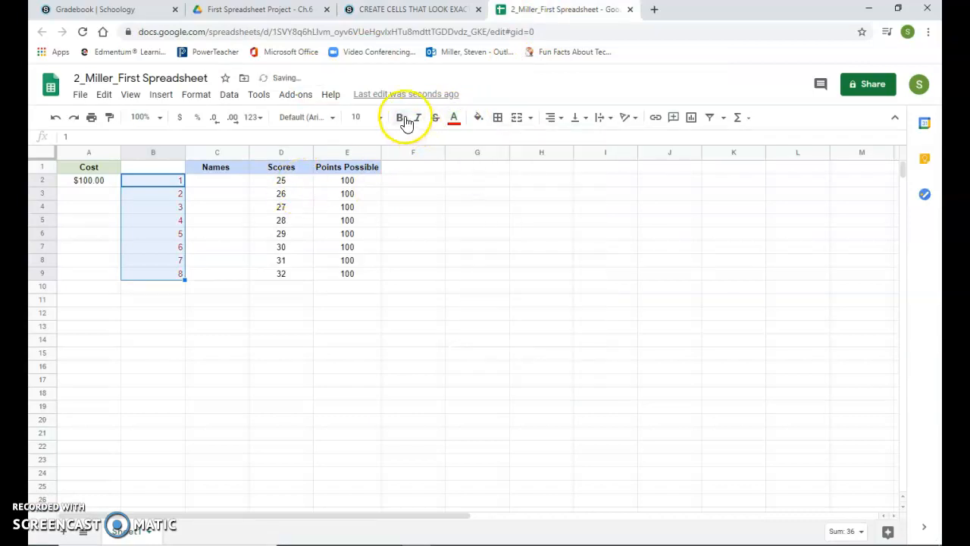
click(311, 207)
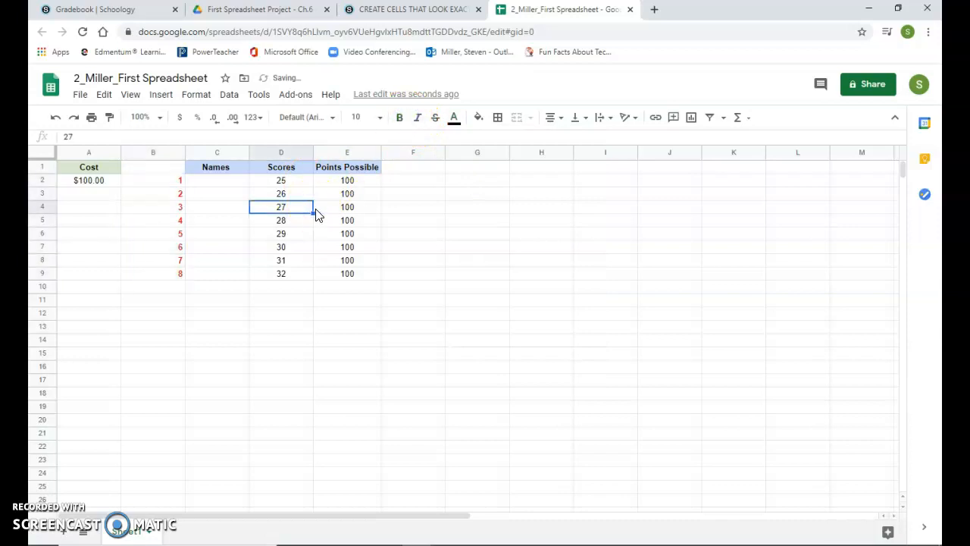
Check the Cost column instructions in the Schoology sample and enter $150.00 in A3 as the second cost
click(429, 14)
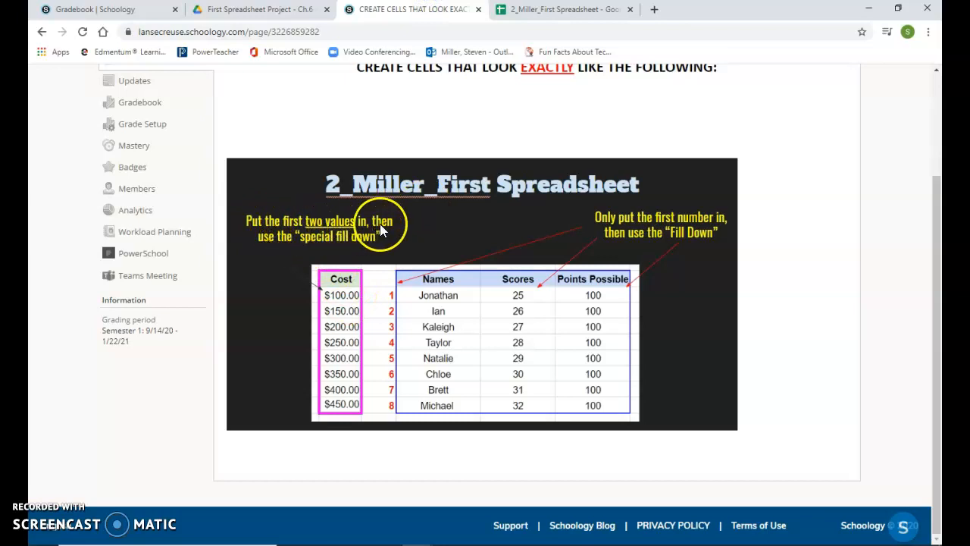
click(528, 15)
click(101, 182)
click(104, 196)
key(Return)
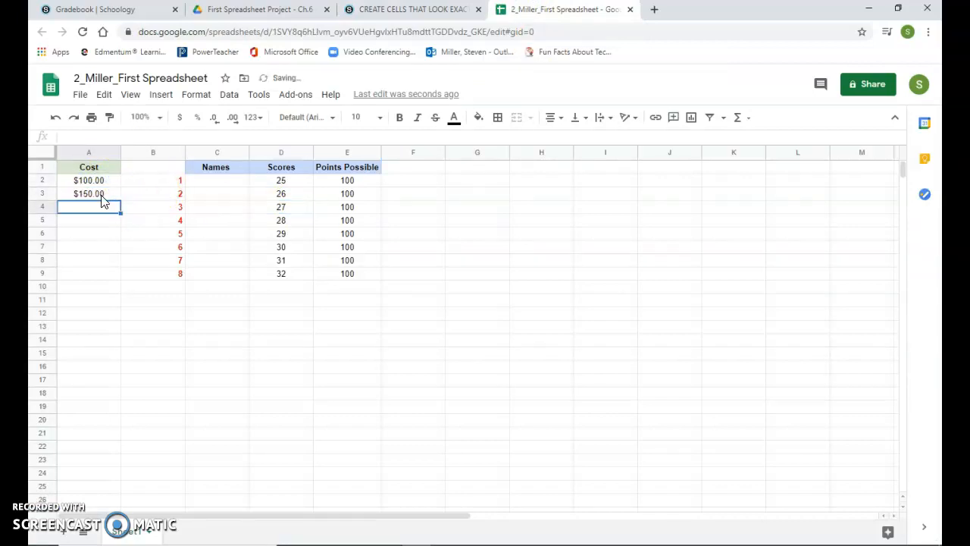
Check the sample's Cost values, try filling A2:A3 down to A9 as repeated copies, and undo the fill
click(377, 10)
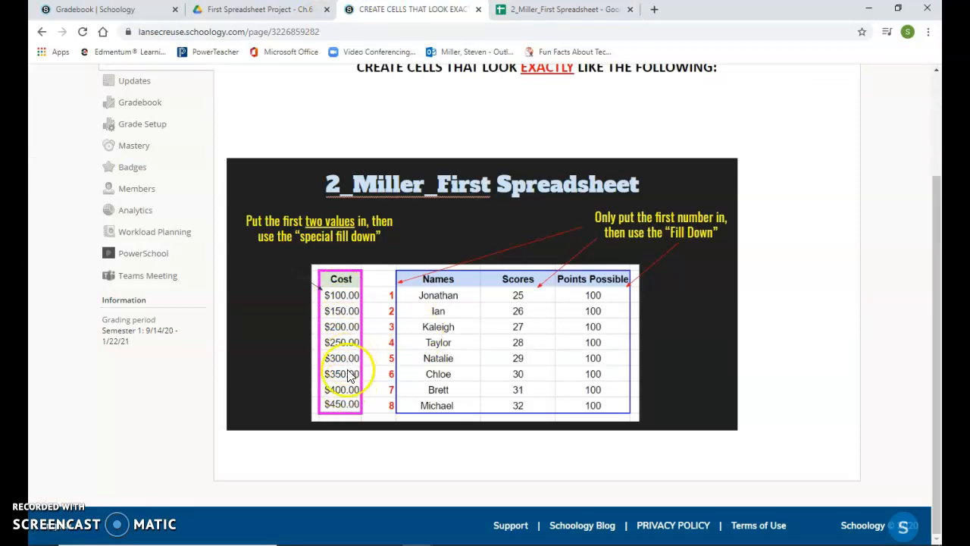
click(513, 14)
drag(97, 182, 107, 199)
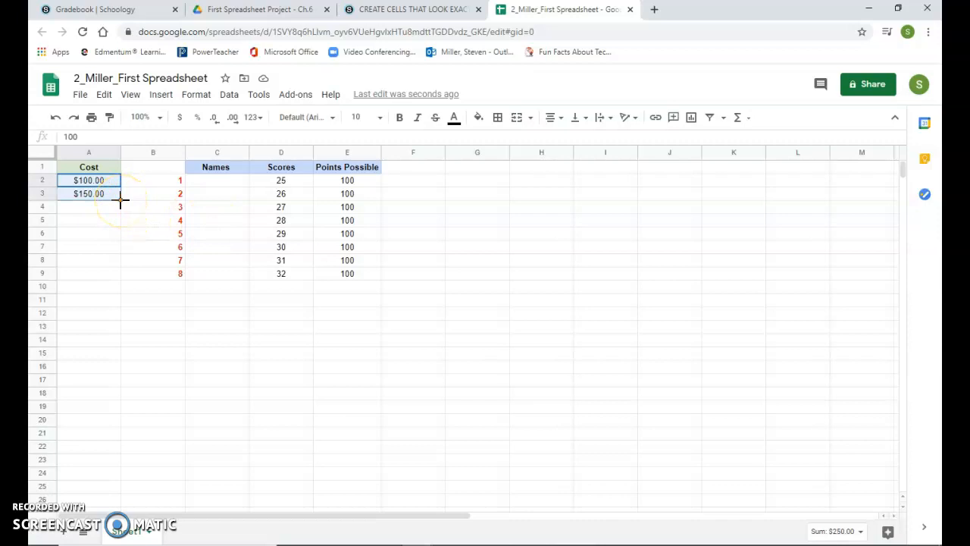
drag(120, 201, 128, 207)
drag(123, 271, 125, 276)
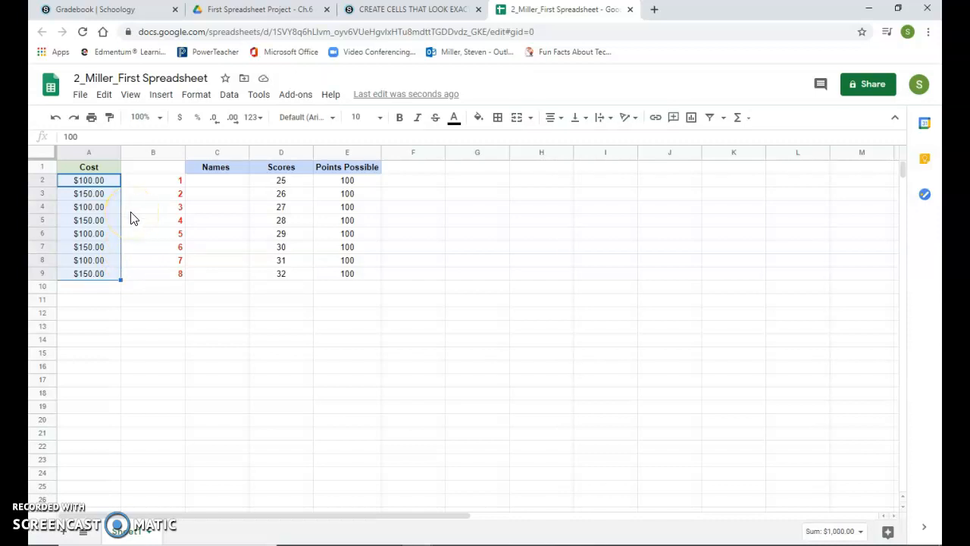
key(ctrl+z)
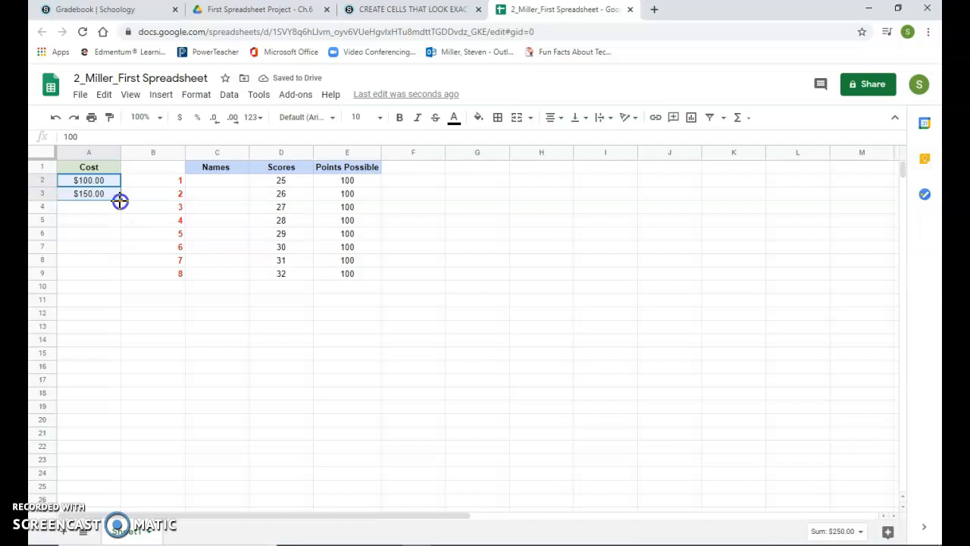
Fill the two costs in A2:A3 down to A9 as a series increasing by $50.00 up to $450.00
drag(120, 248, 120, 278)
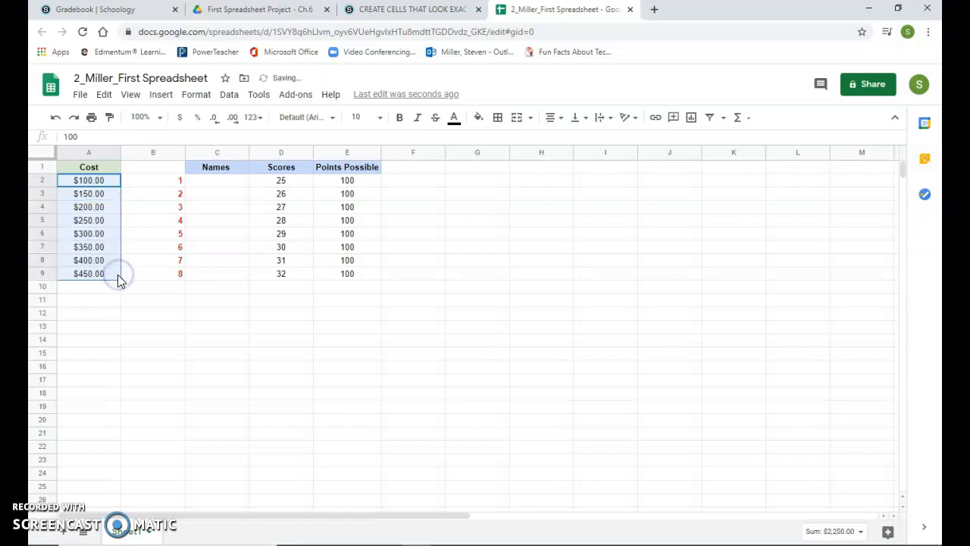
click(138, 206)
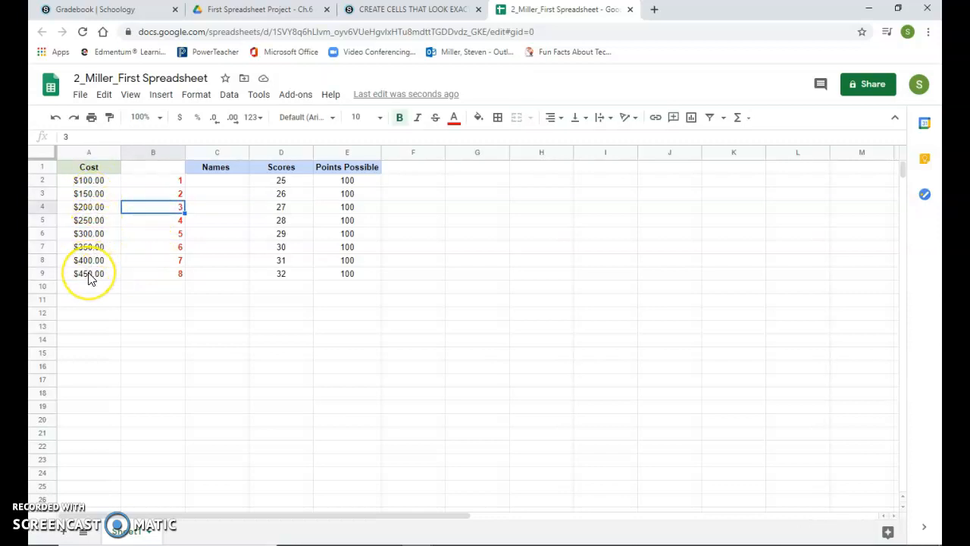
Compare the table with the Schoology sample, narrow column A to fit the Cost values and select A1:A9
click(426, 9)
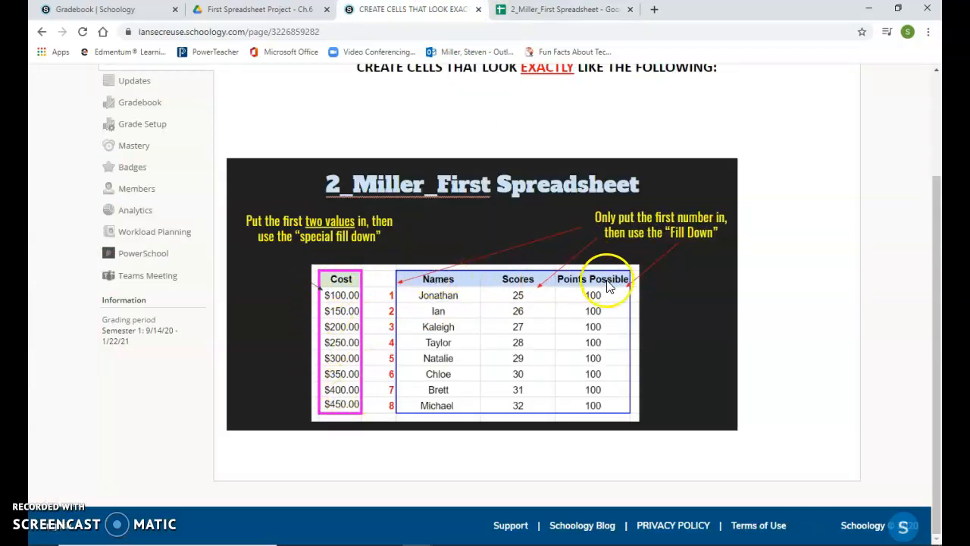
click(561, 9)
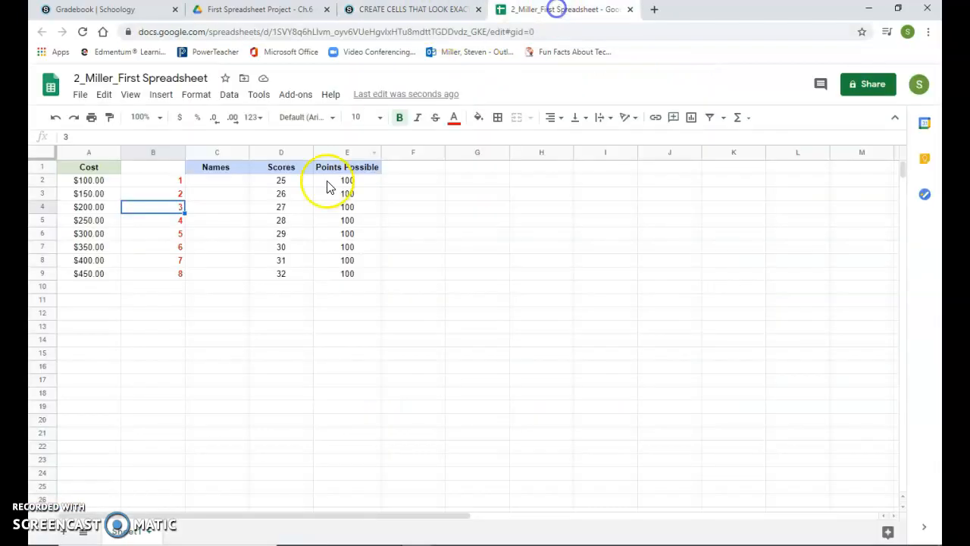
click(444, 10)
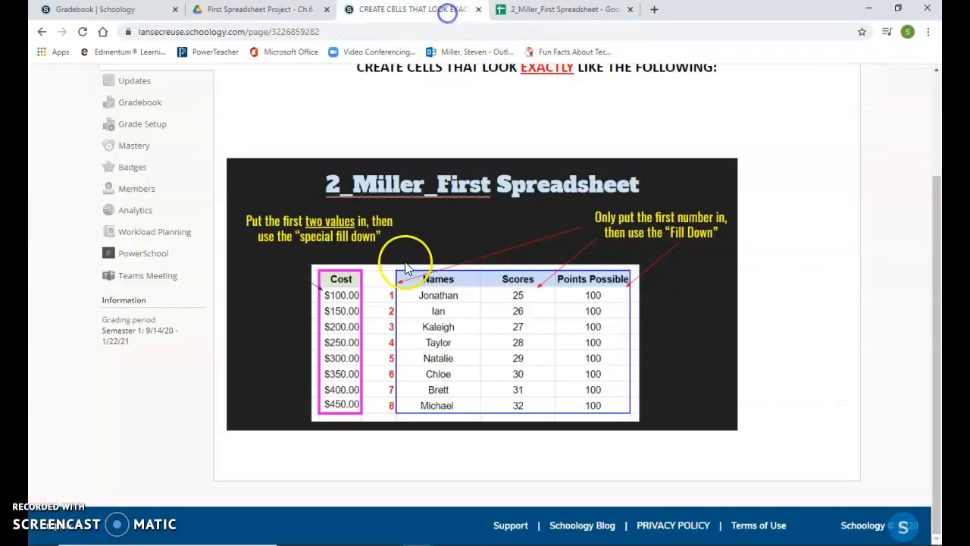
click(553, 9)
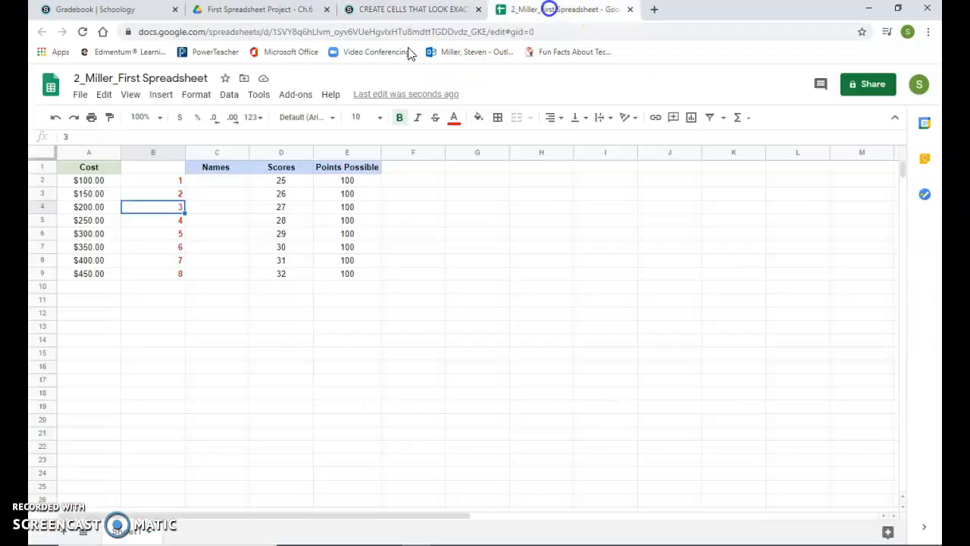
drag(118, 154, 79, 273)
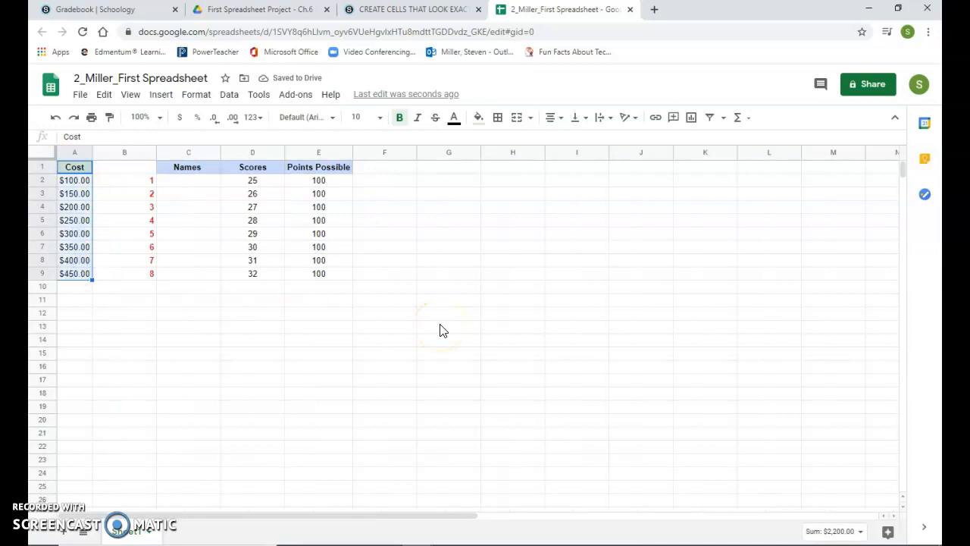
Apply a thick magenta outer border around the Cost column, A1:A9
click(498, 118)
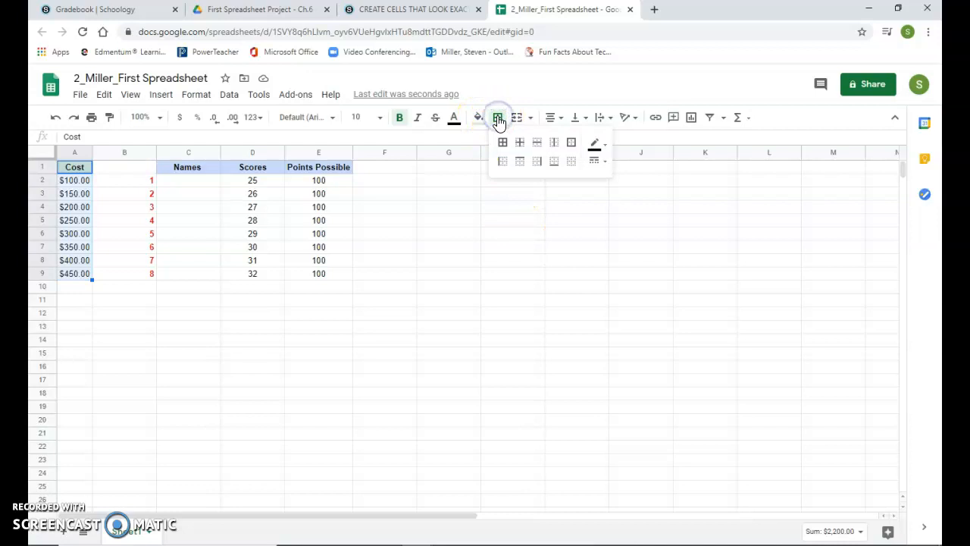
click(593, 144)
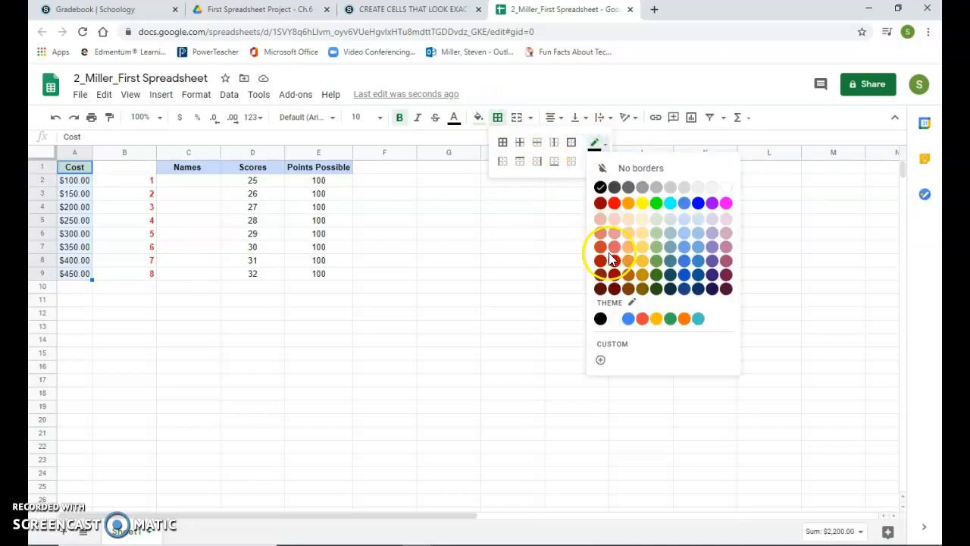
click(726, 203)
click(605, 163)
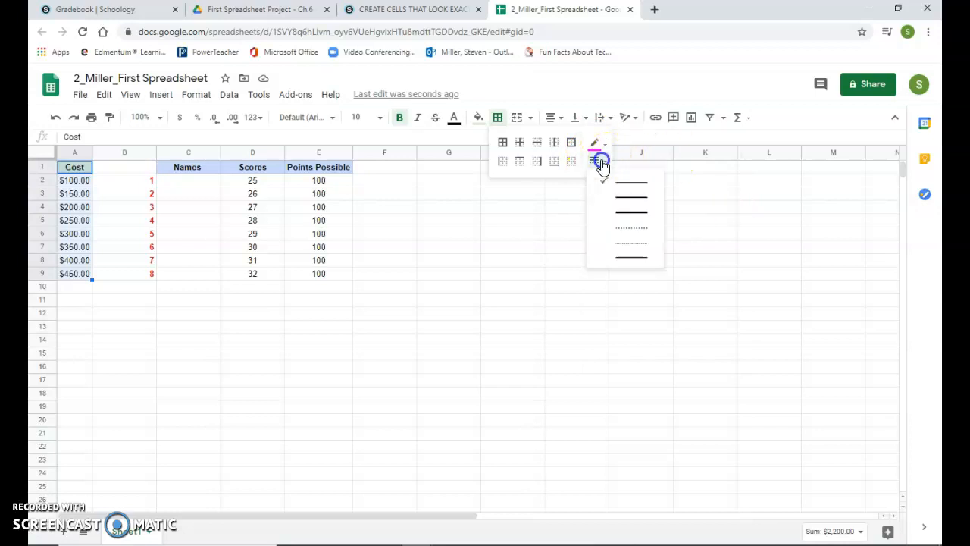
click(623, 212)
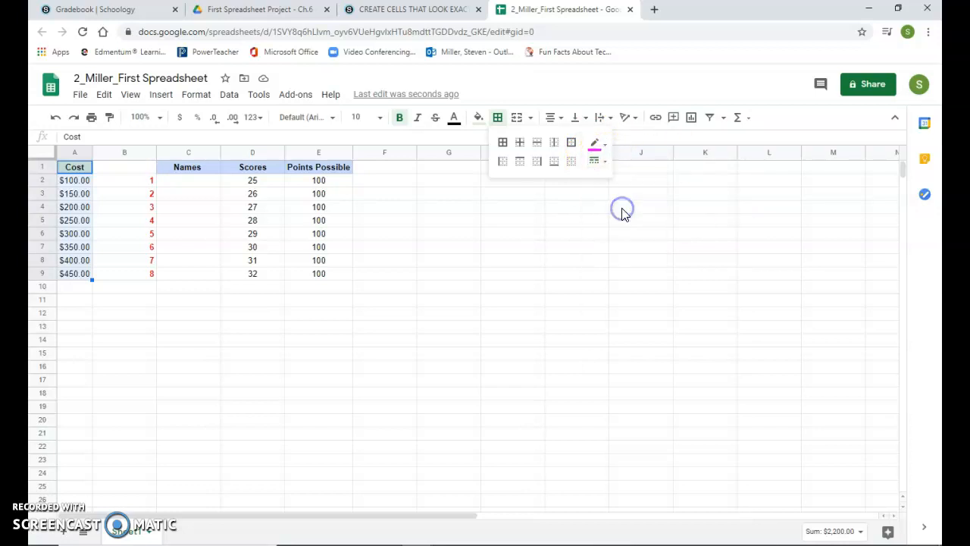
click(572, 144)
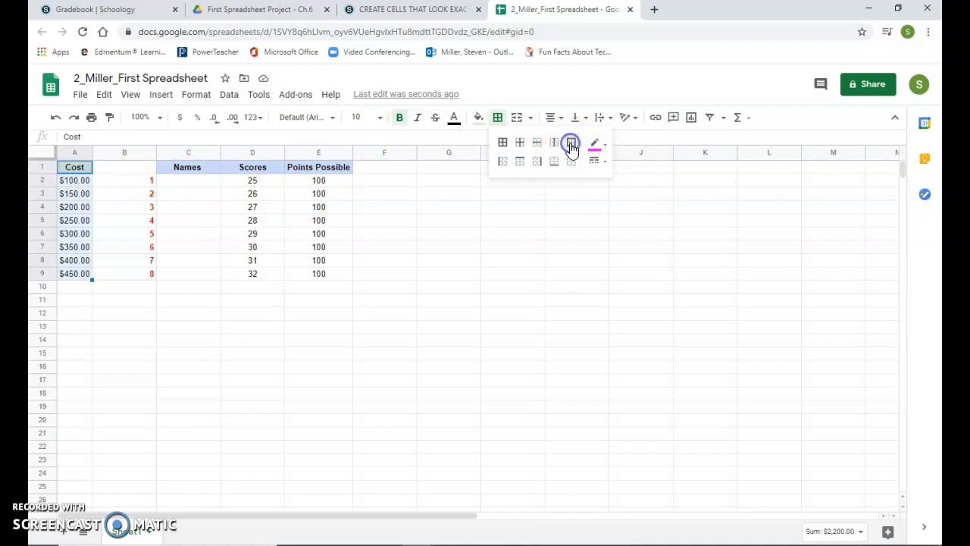
click(384, 248)
Compare the layout with the Schoology sample and narrow column B to roughly the width of column A
click(390, 10)
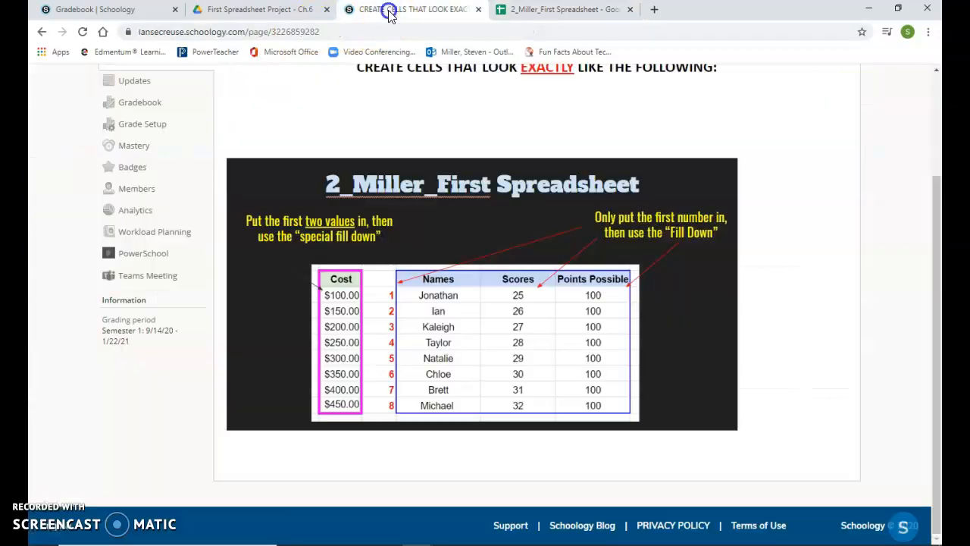
click(514, 10)
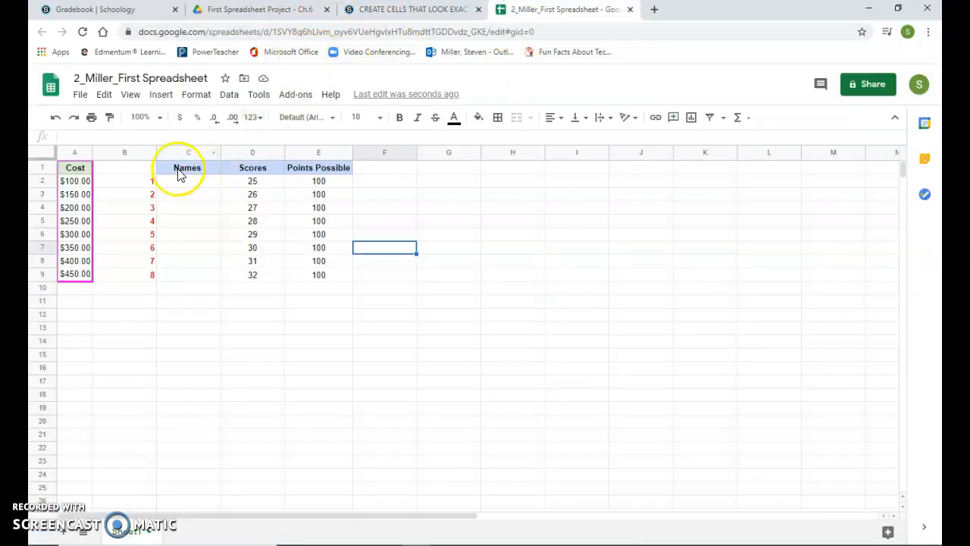
click(444, 11)
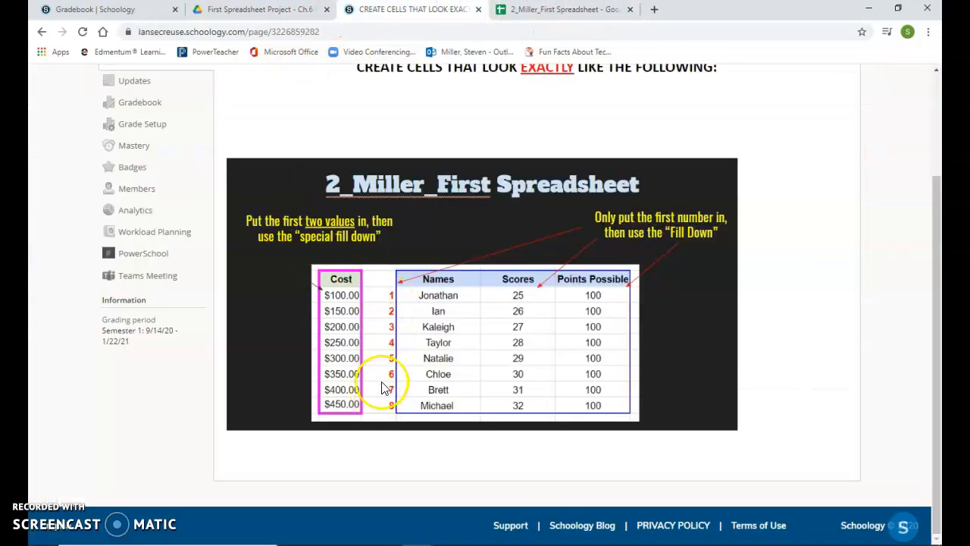
click(517, 9)
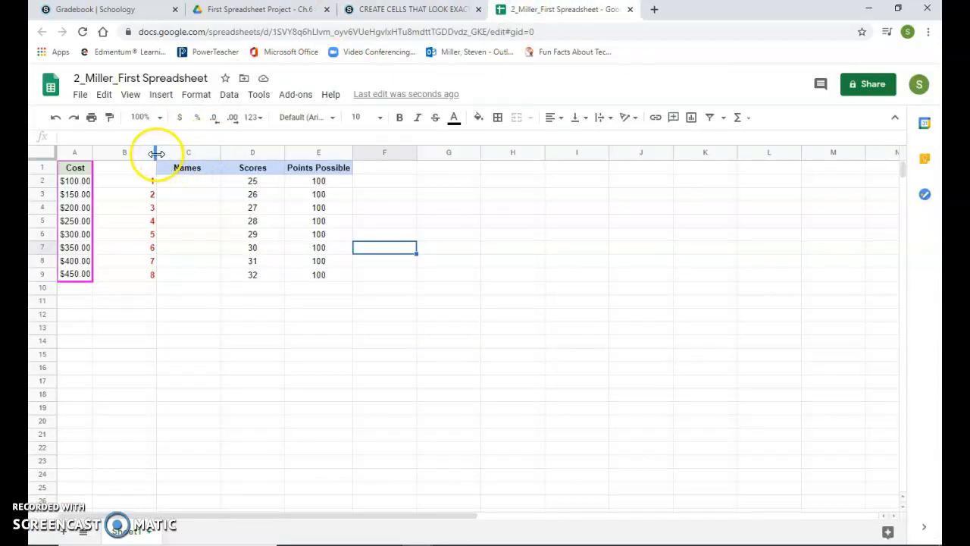
drag(155, 154, 129, 153)
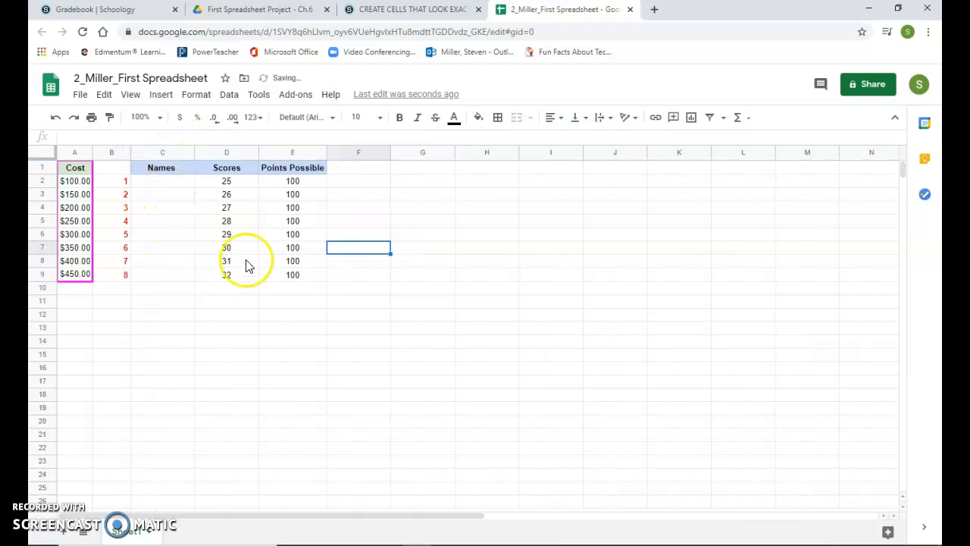
Following the Schoology sample, apply a medium-thickness blue outer border around the Names, Scores and Points Possible block, C1:E9
click(442, 10)
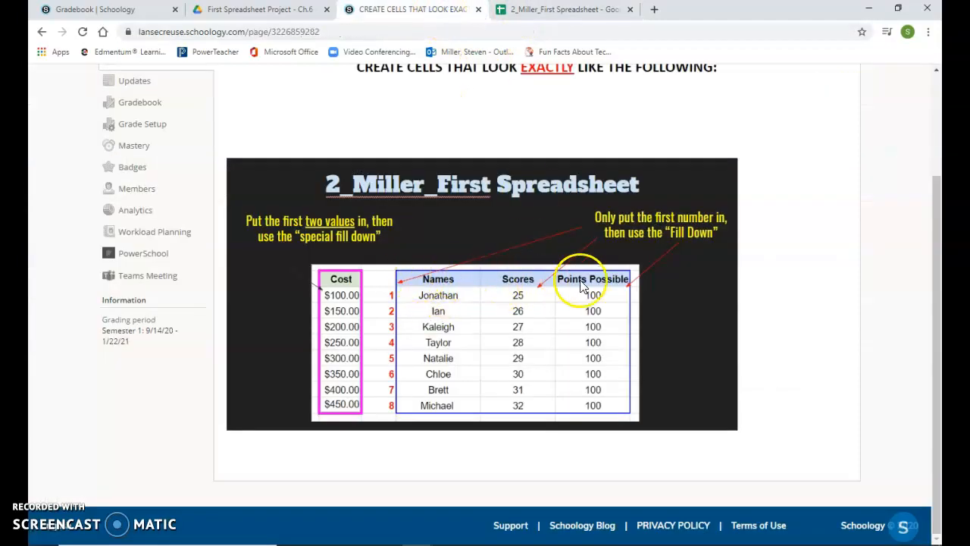
click(527, 9)
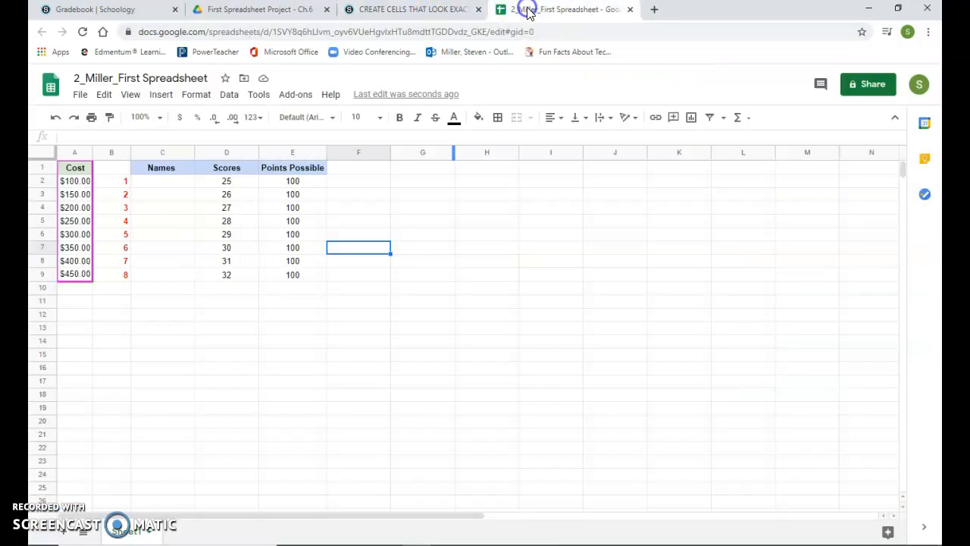
drag(153, 168, 291, 276)
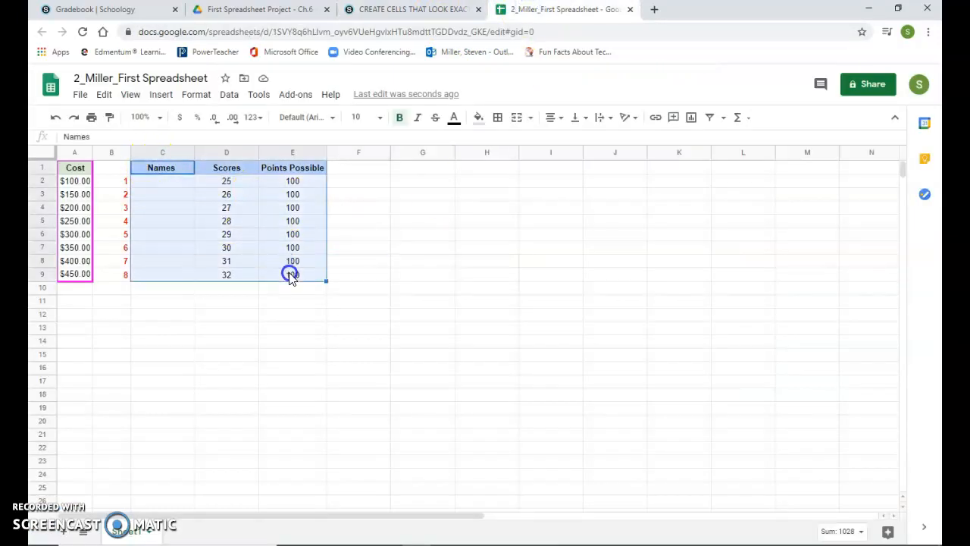
click(498, 118)
click(595, 144)
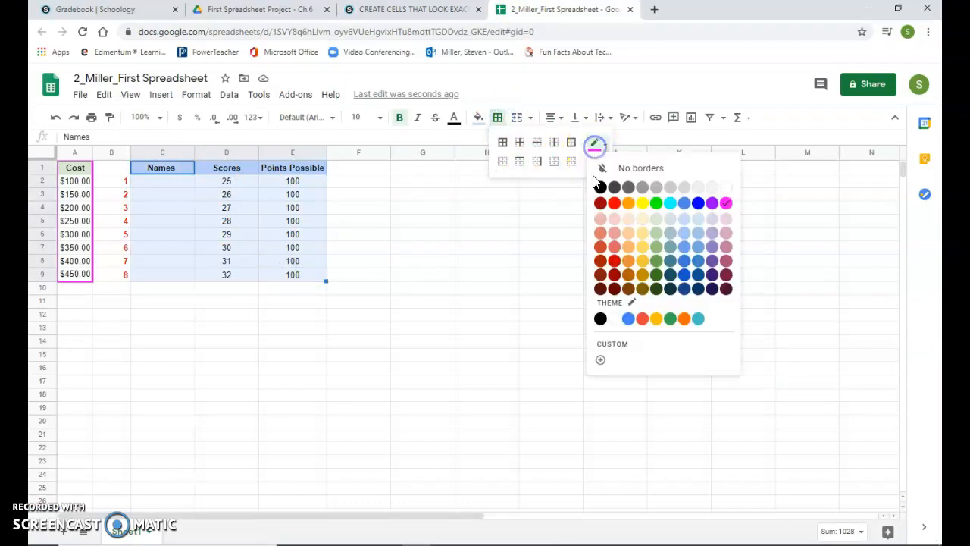
click(699, 203)
click(411, 10)
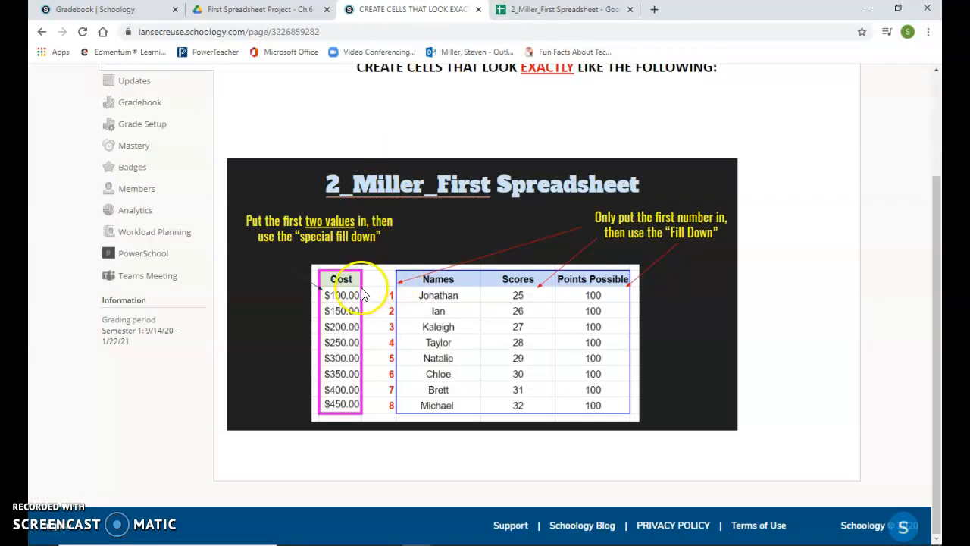
click(526, 10)
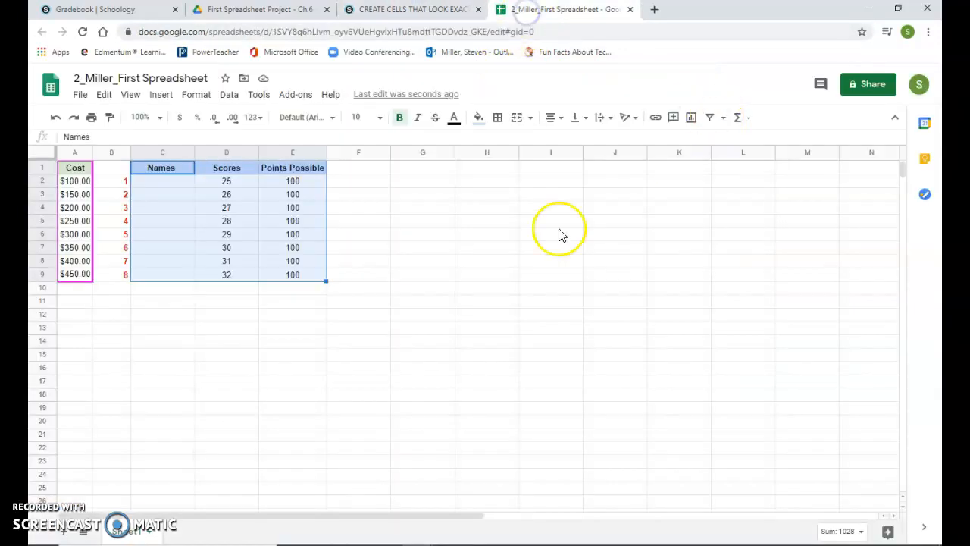
click(497, 117)
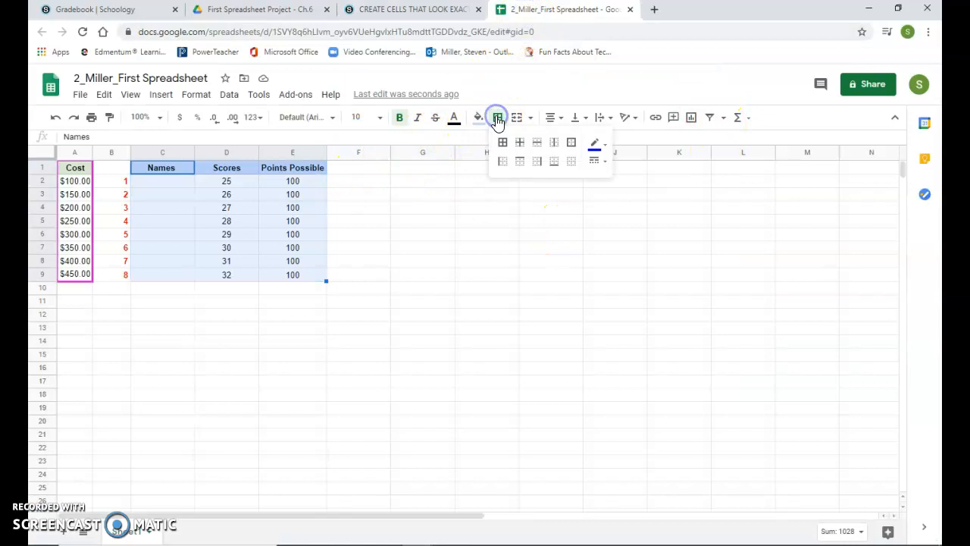
click(595, 161)
click(628, 195)
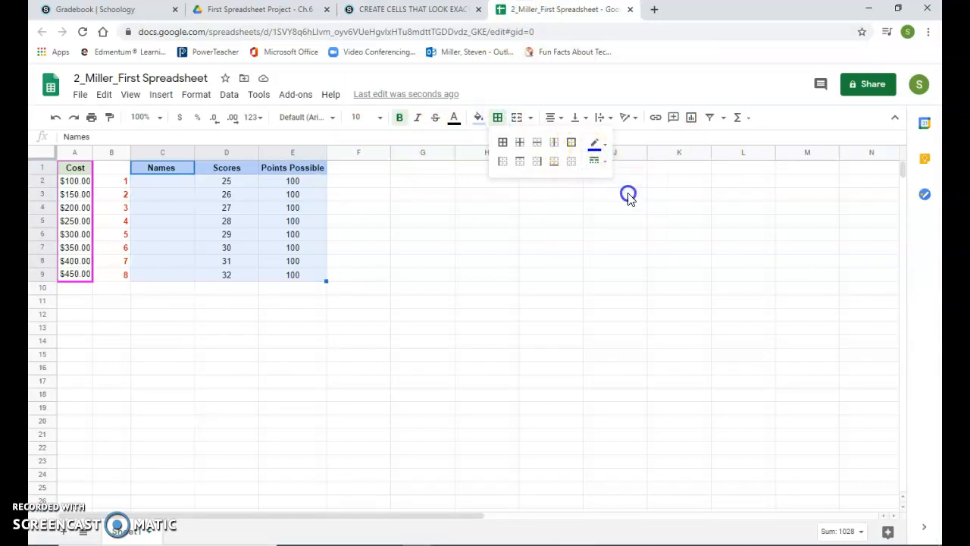
click(571, 144)
click(392, 238)
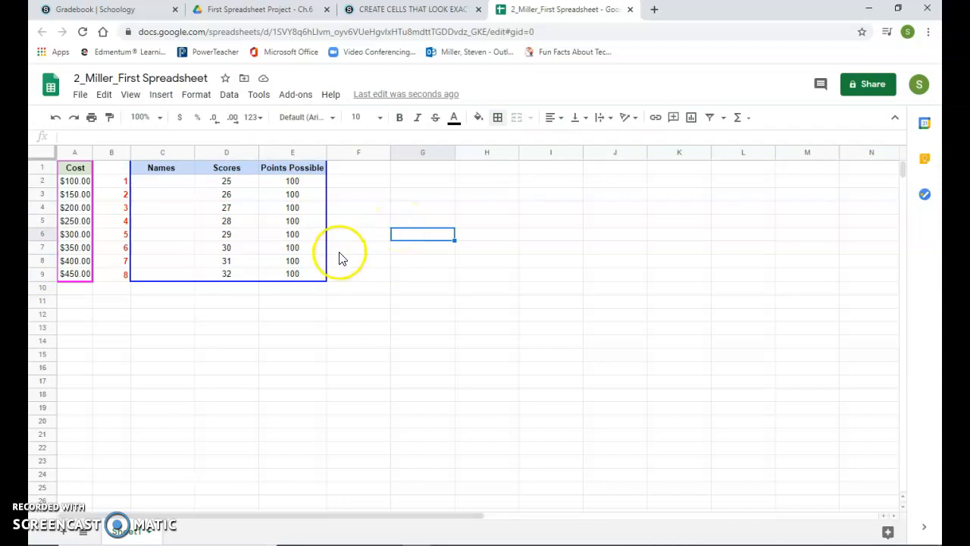
Compare the bordered table with the Schoology sample, looking at the Names column still missing
click(395, 10)
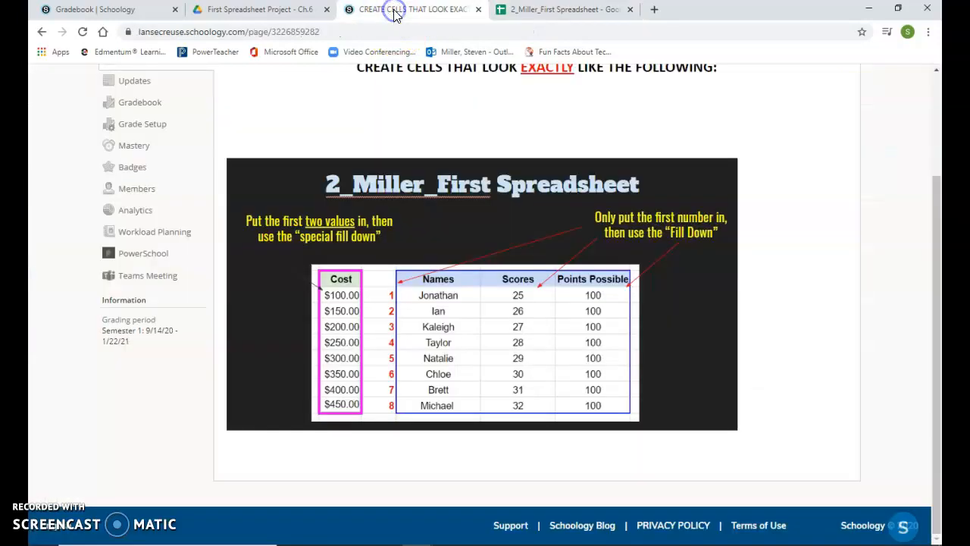
click(506, 9)
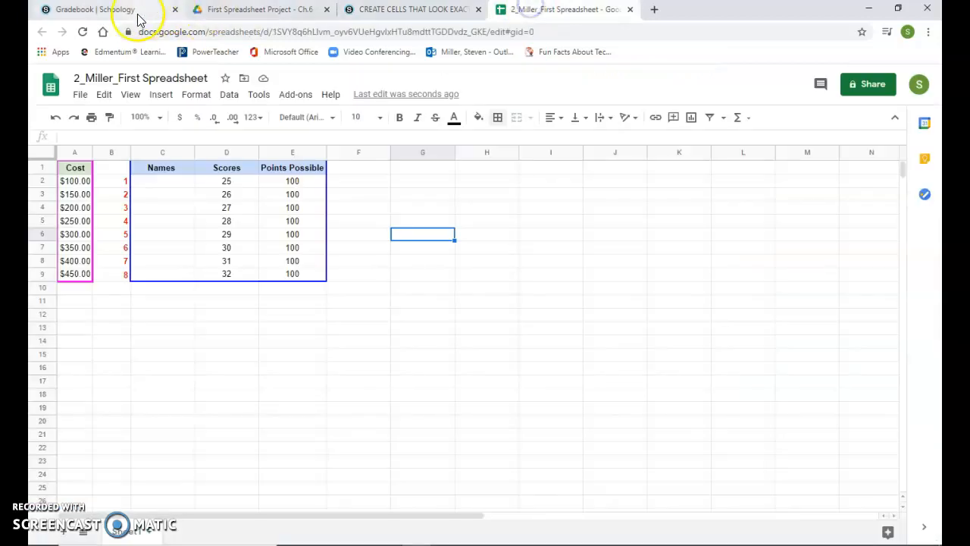
click(136, 15)
click(395, 10)
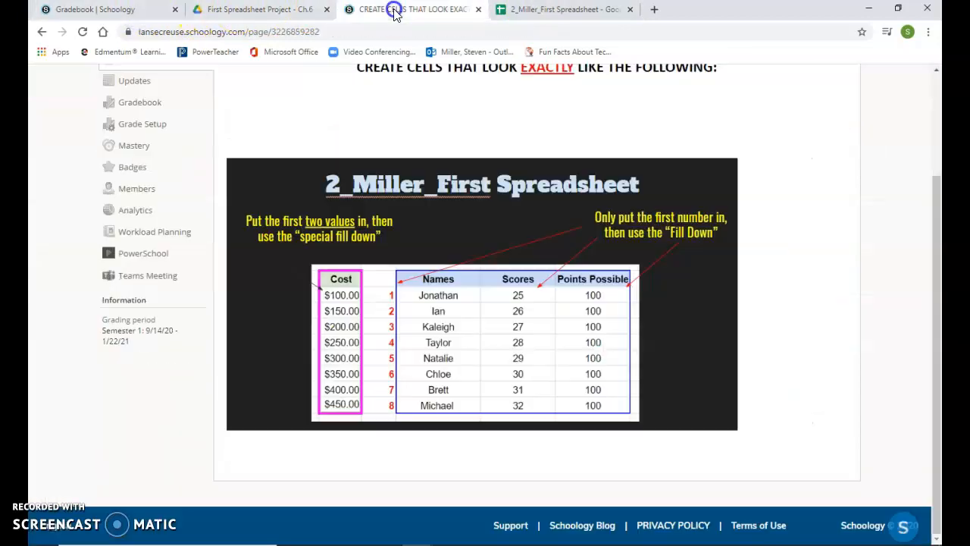